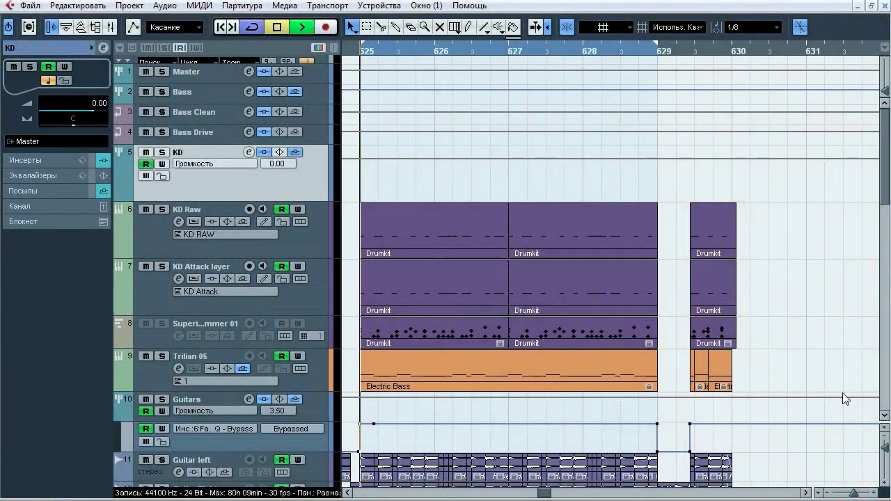
Audition the KD bus soloed with its inserts bypassed and re-enabled, then unsolo it
key("space")
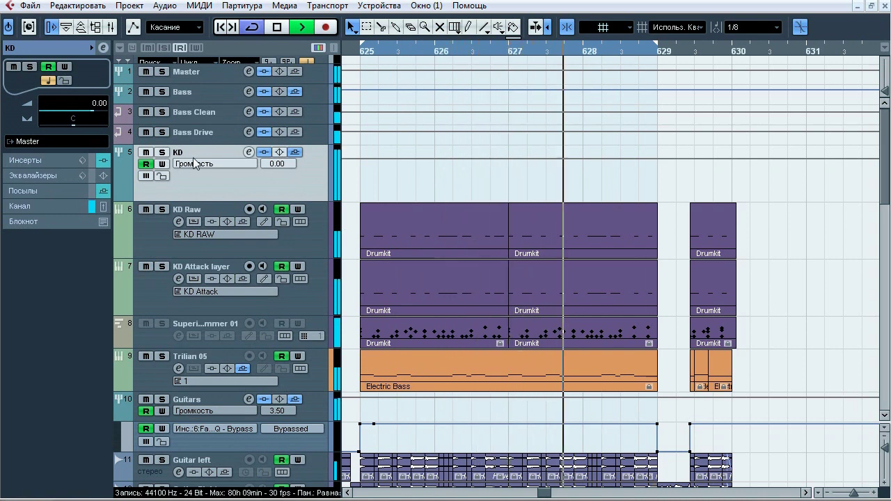
left_click(162, 153)
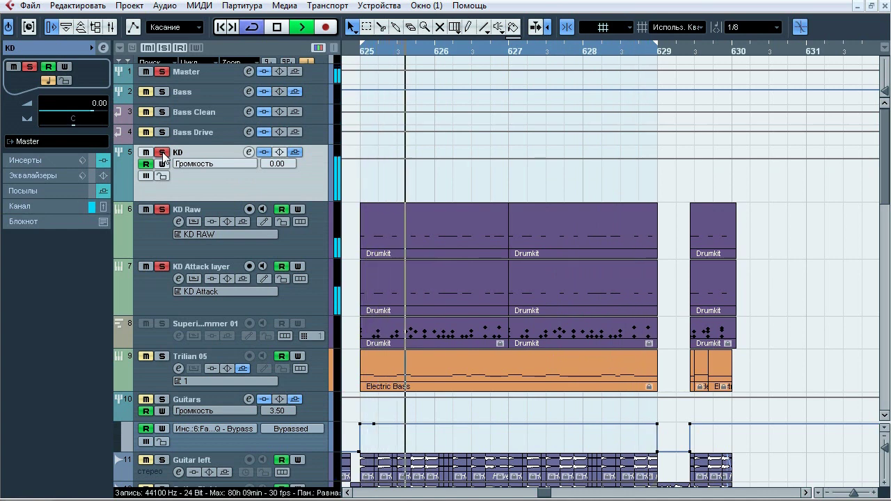
left_click(162, 152)
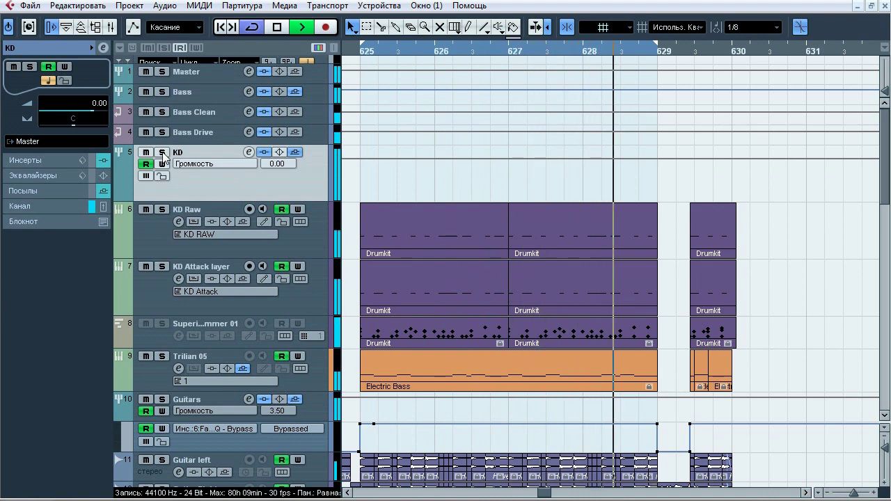
left_click(162, 153)
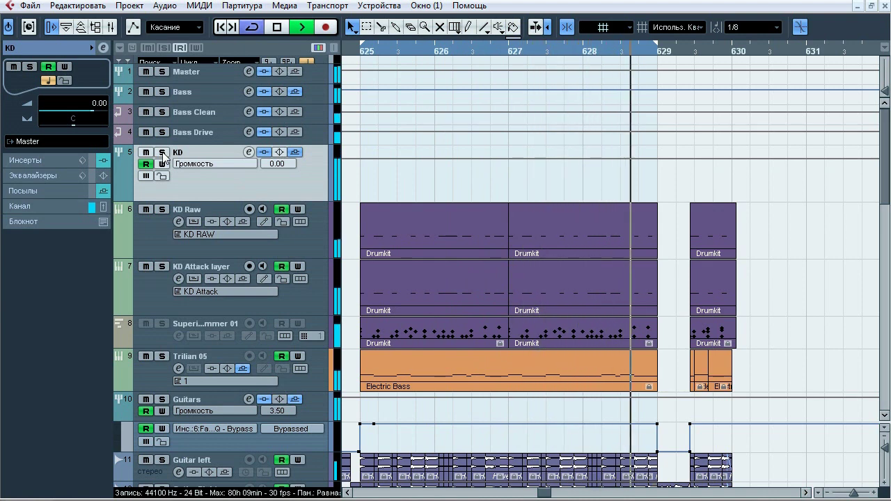
left_click(264, 152)
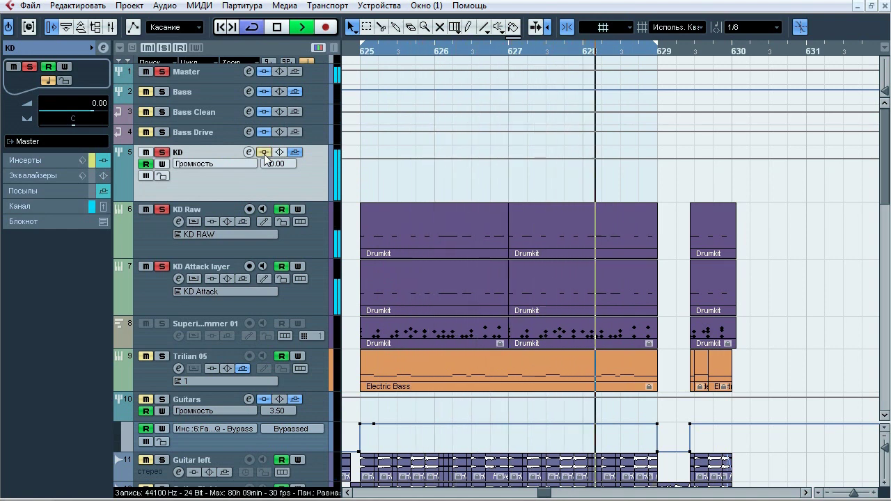
left_click(264, 152)
left_click(161, 152)
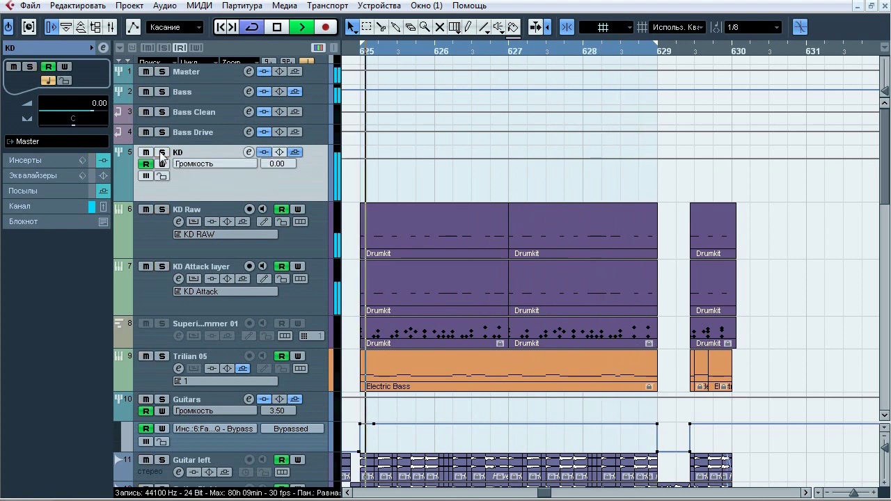
key("space")
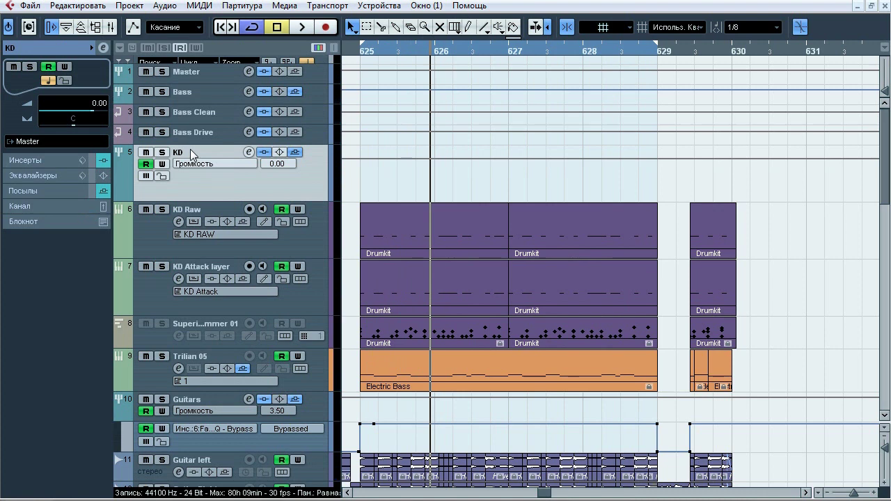
Solo KD Raw and open its Steven Slate Drums editor on the kit construction page
left_click(158, 240)
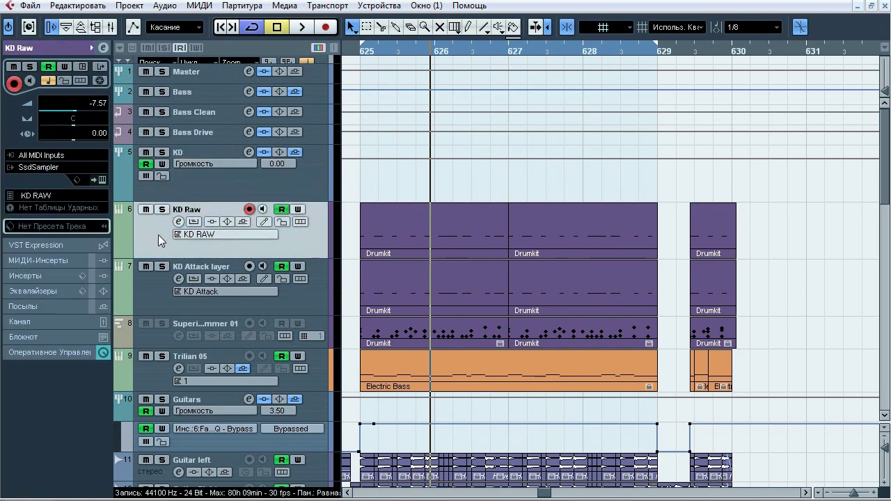
left_click(159, 291)
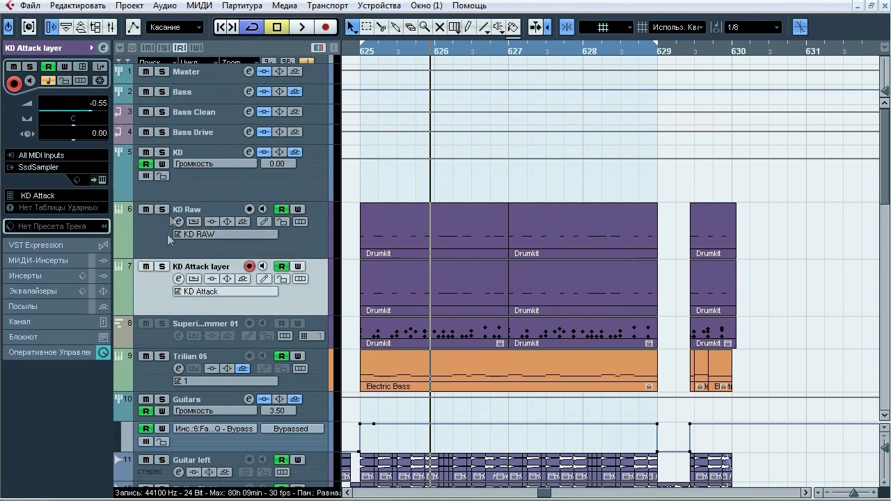
left_click(149, 236)
left_click(55, 280)
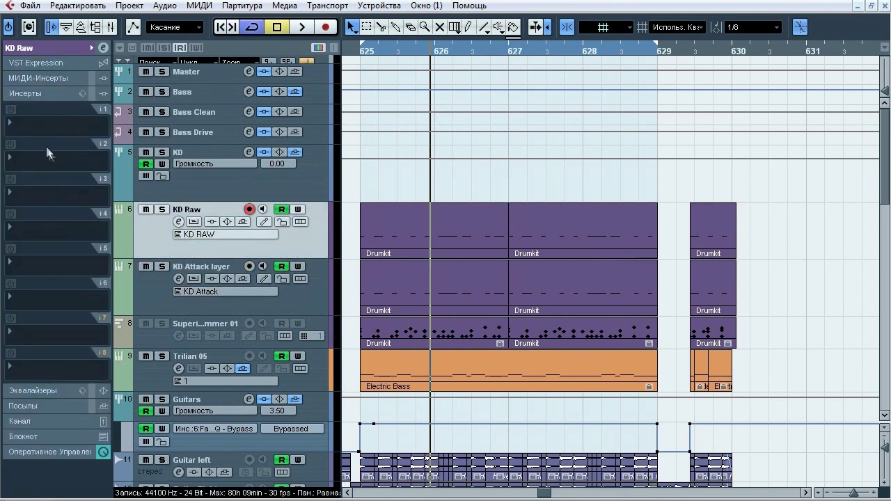
left_click(154, 301)
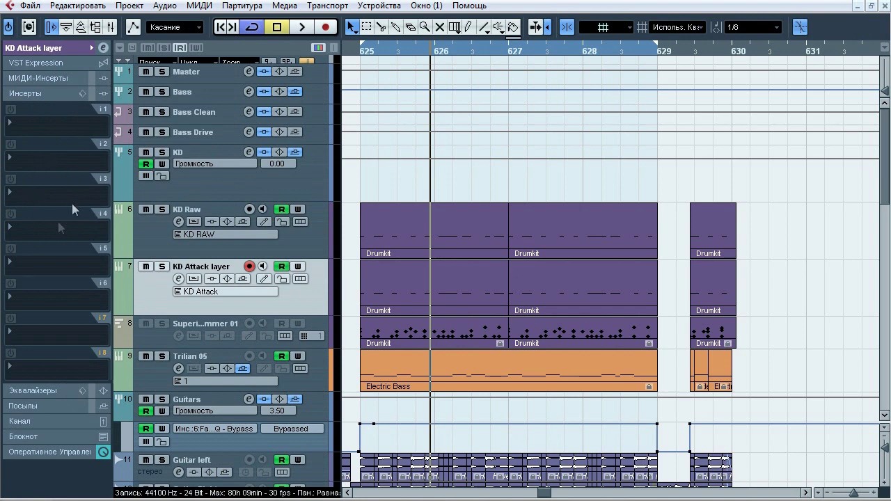
left_click(162, 208)
left_click(153, 236)
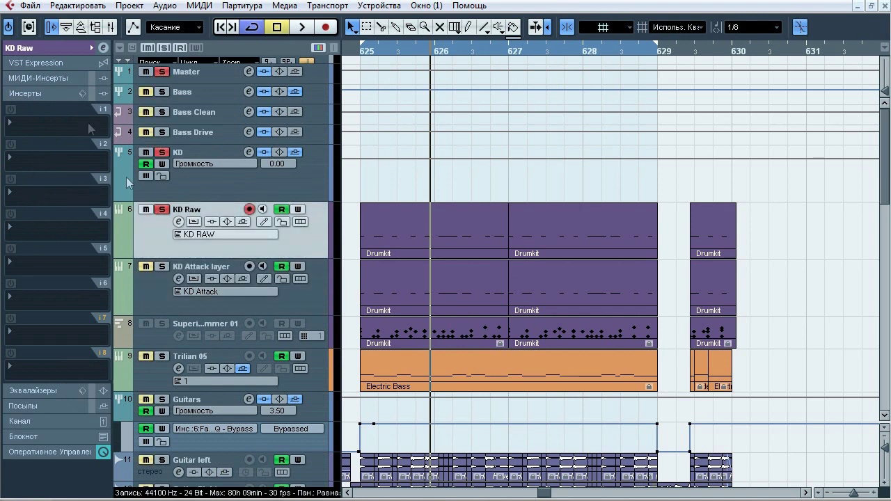
left_click(42, 50)
left_click(101, 180)
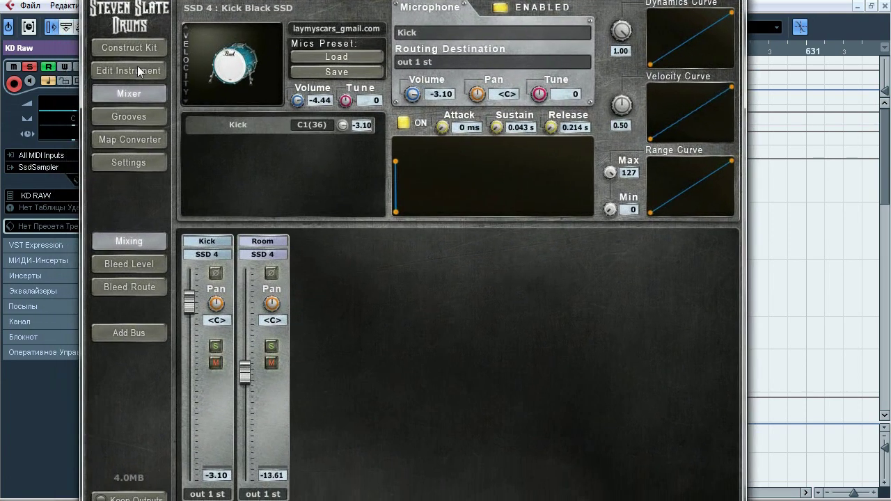
left_click(128, 47)
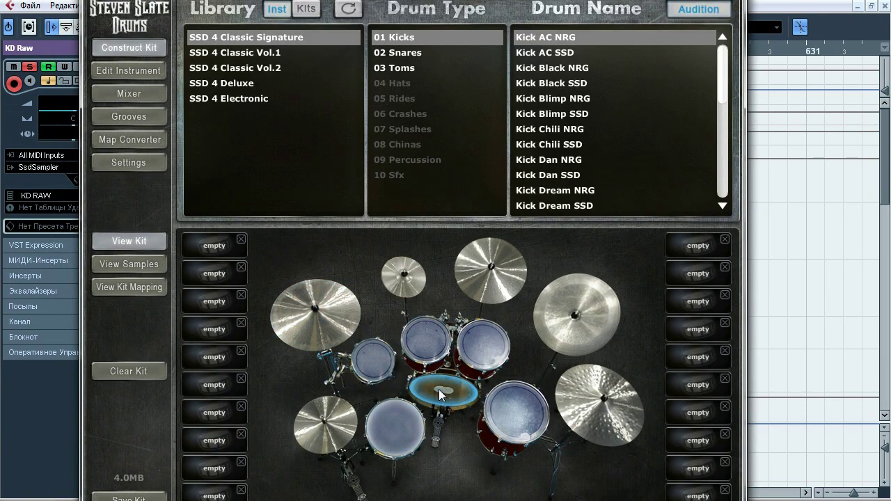
On the SSD mixer page, switch on the KD Raw kick microphone's envelope
left_click(141, 93)
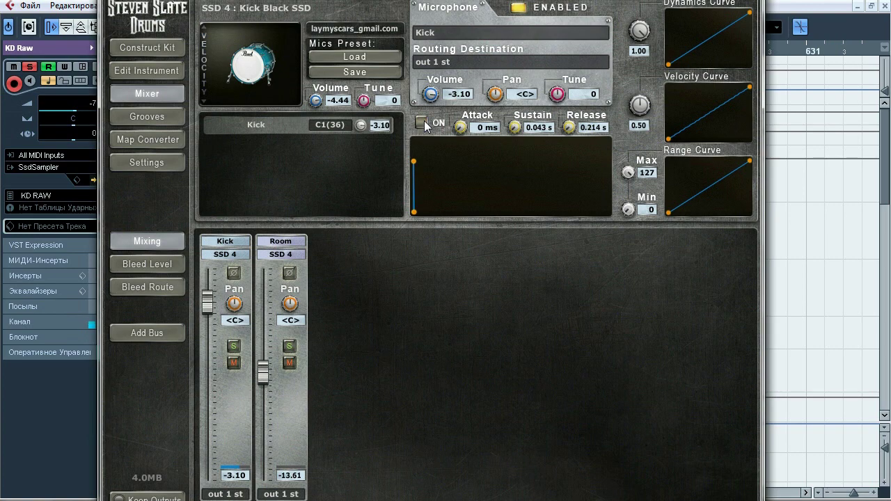
left_click(423, 122)
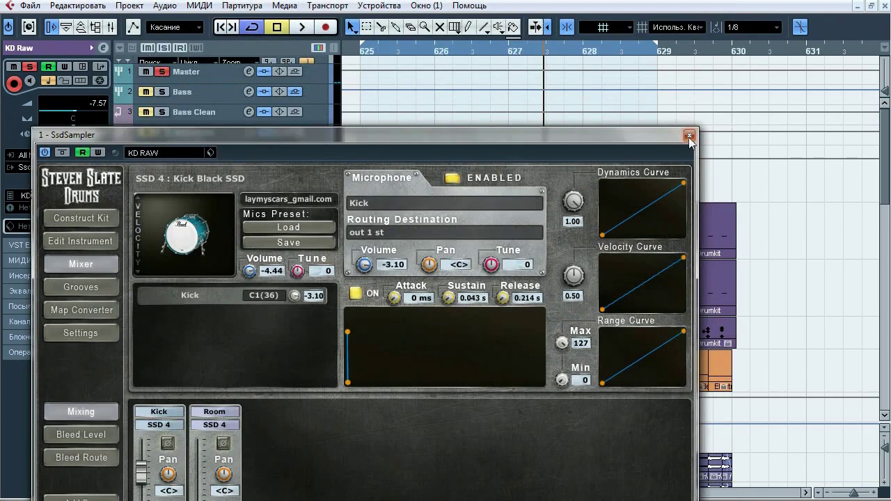
Check the KD Attack layer kick's short envelope on its SSD mixer page, then close SSD
left_click(692, 124)
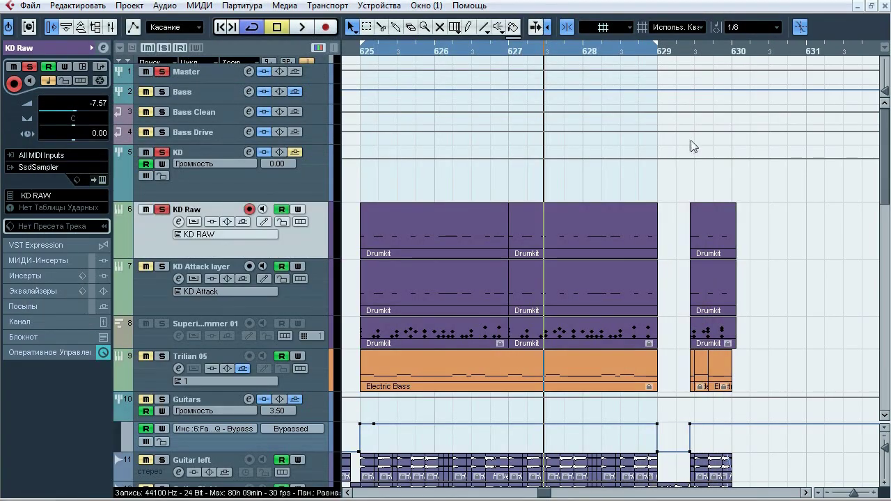
left_click(195, 278)
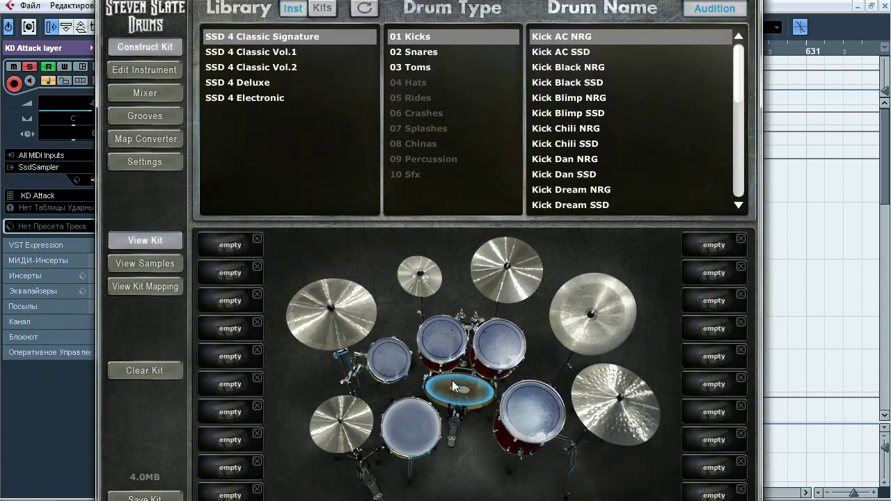
left_click(151, 91)
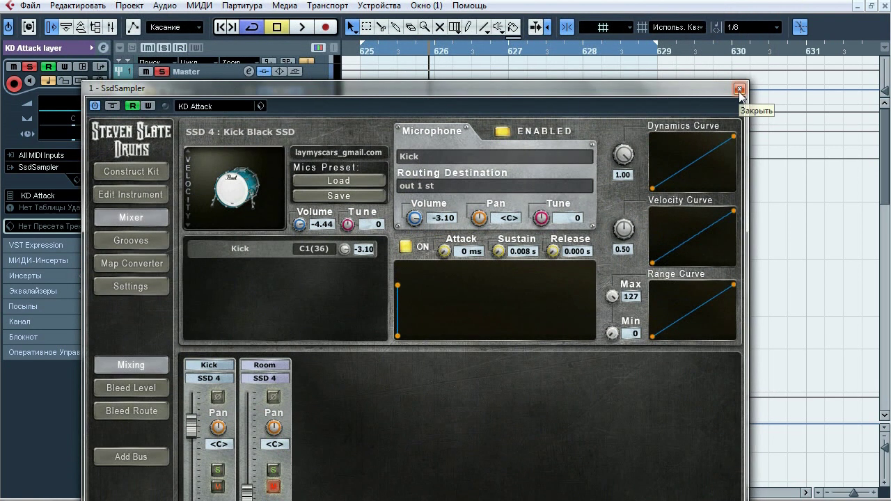
left_click(739, 91)
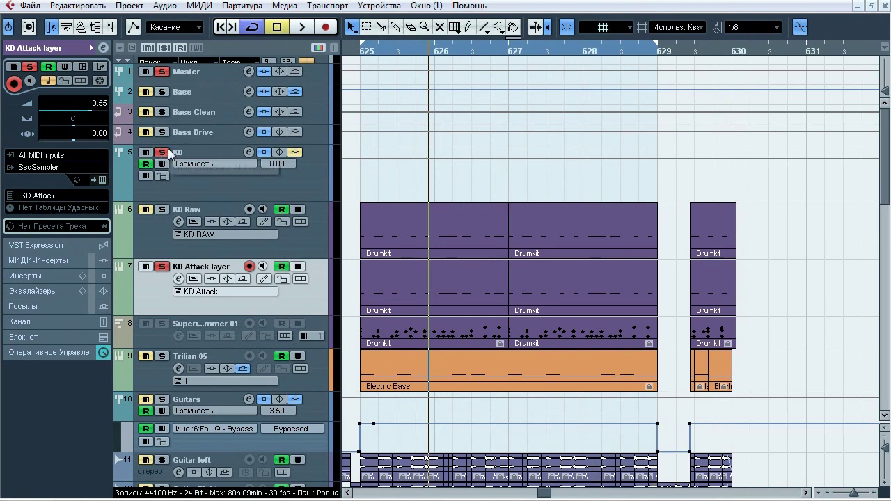
left_click(166, 267)
key("space")
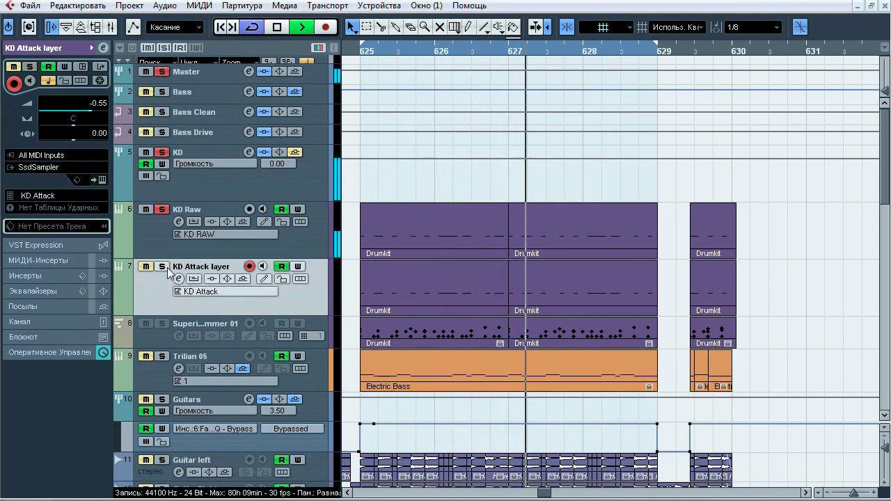
left_click(166, 268)
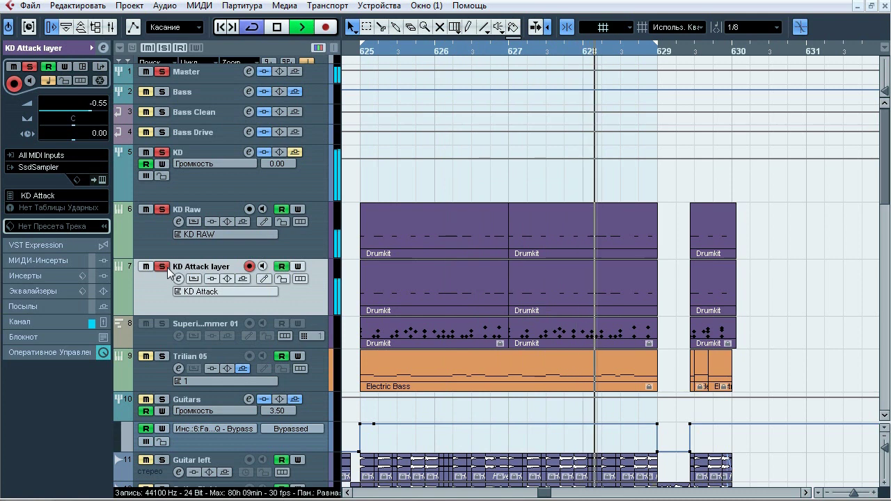
left_click(167, 269)
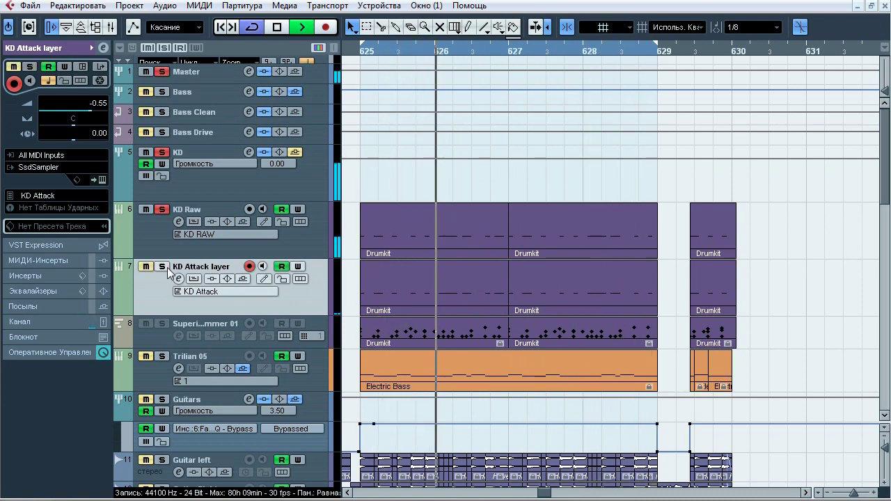
left_click(164, 268)
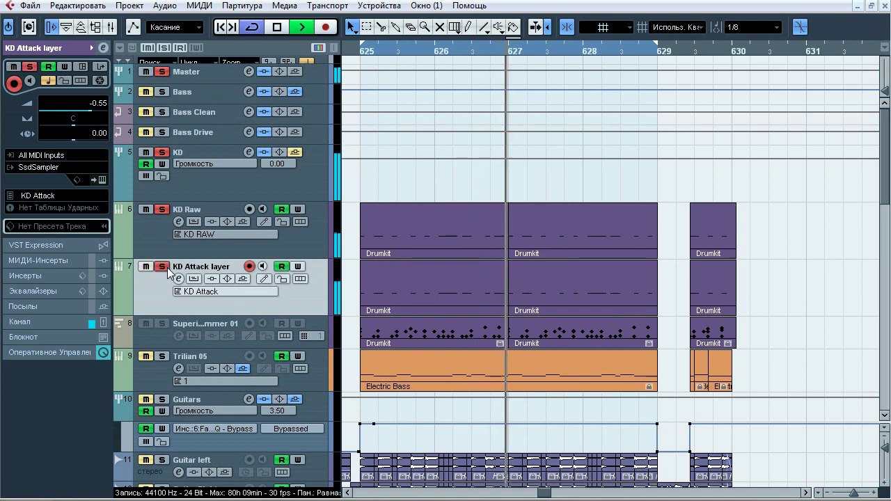
left_click(165, 268)
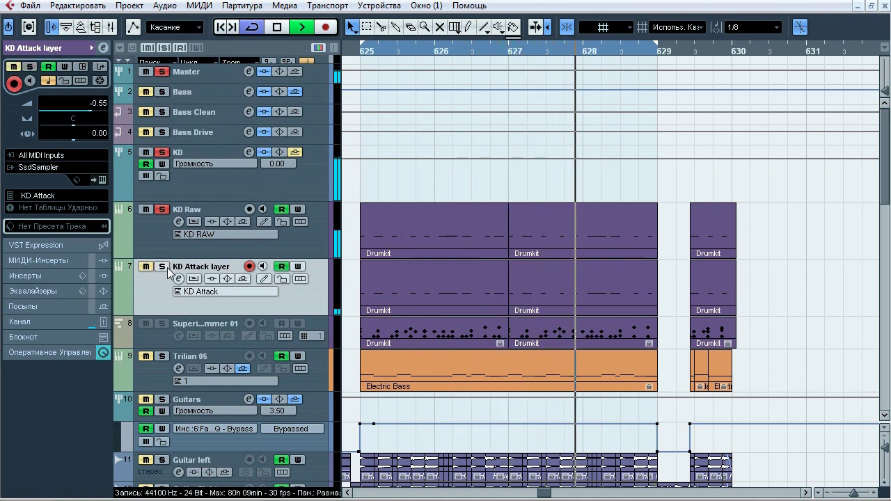
left_click(164, 267)
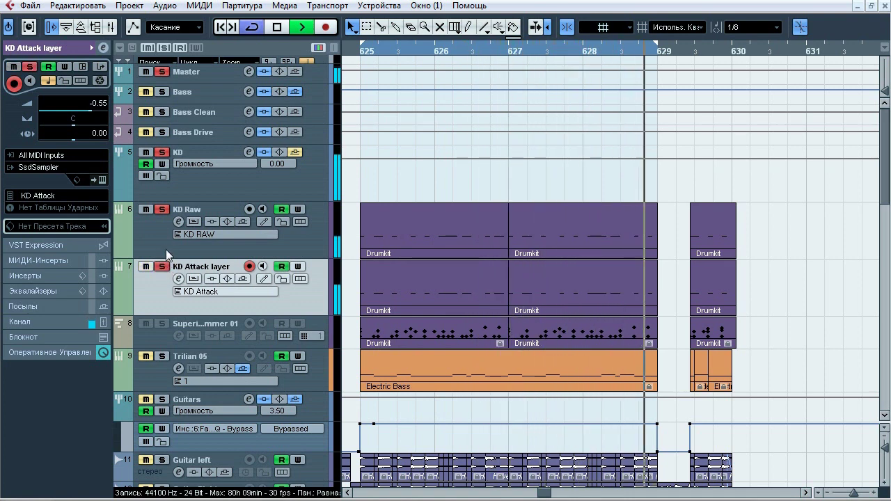
key("space")
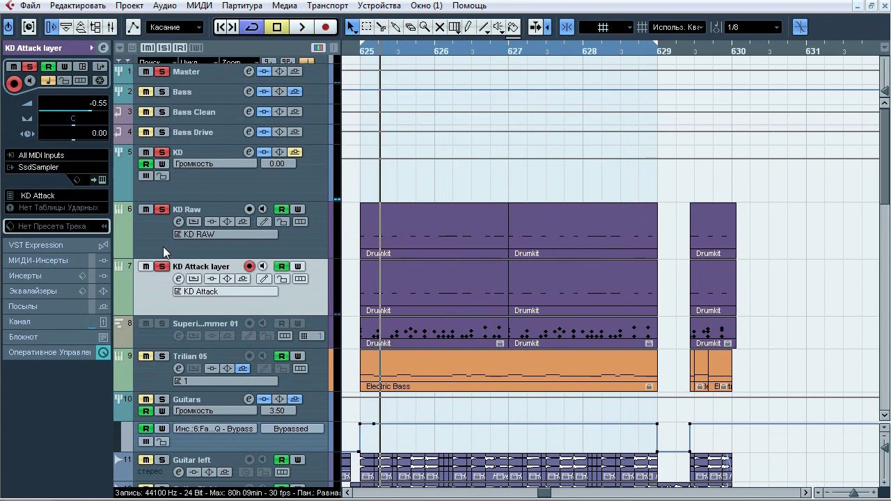
left_click(163, 246)
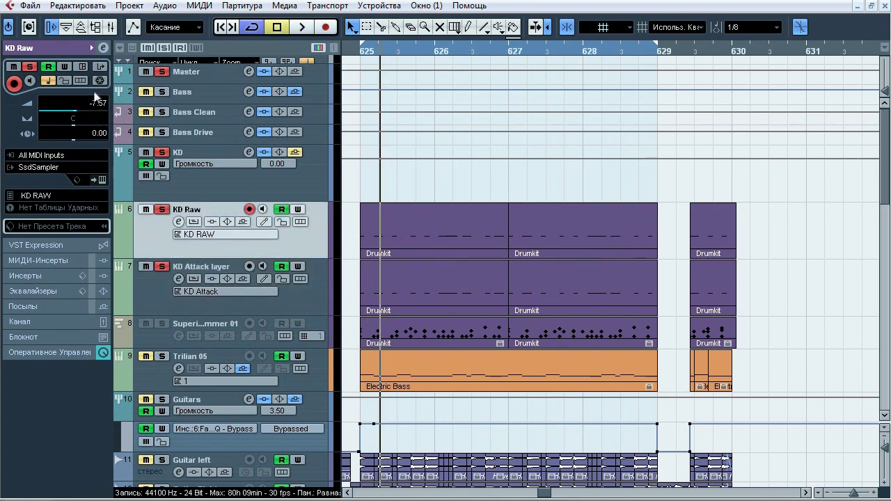
left_click(155, 293)
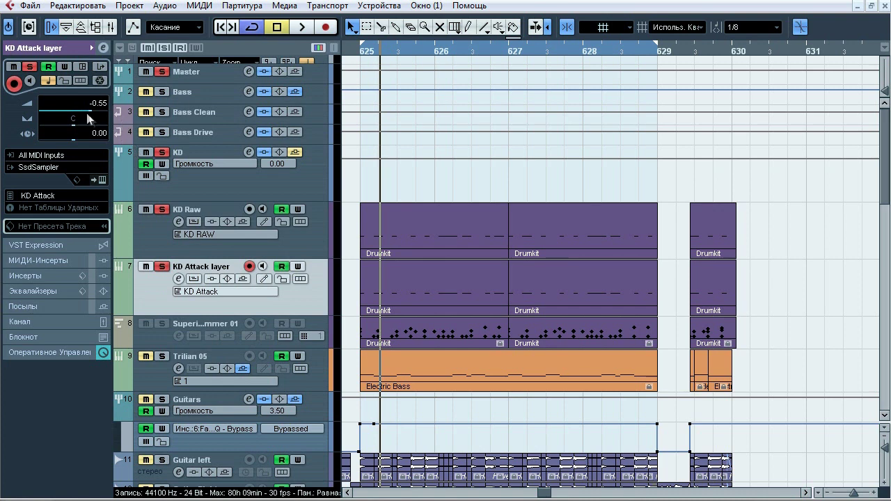
left_click(151, 239)
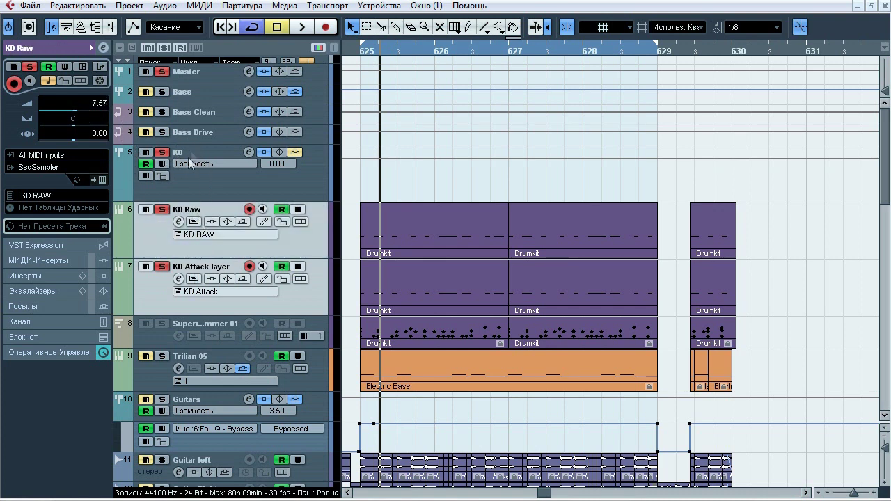
left_click(191, 177)
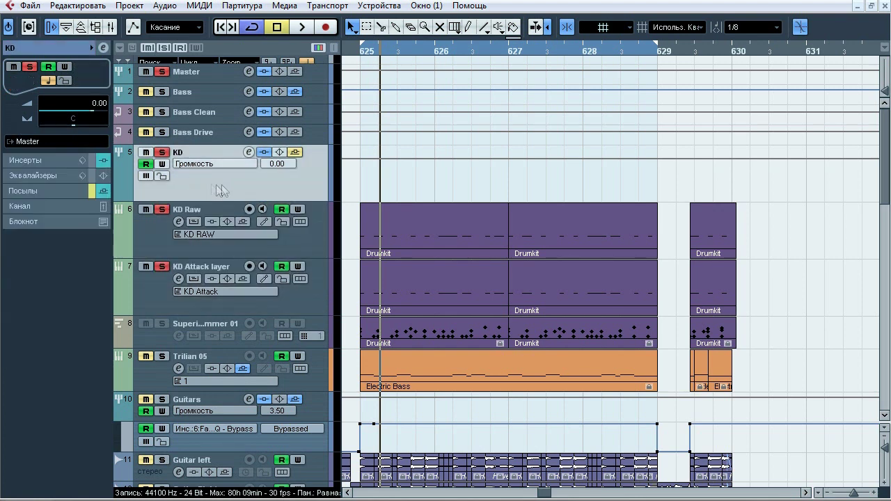
Audition the project with the KD bus insert chain shown, then open insert 1's Pro-Q
key("space")
left_click(53, 159)
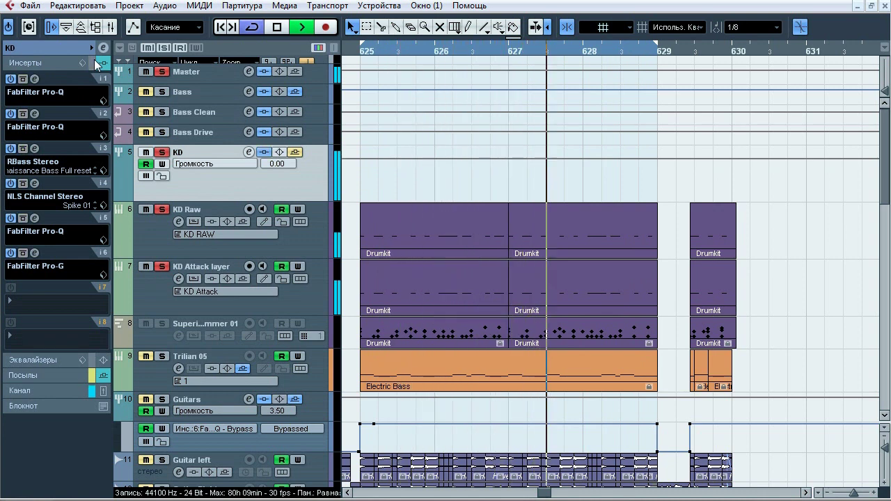
key("space")
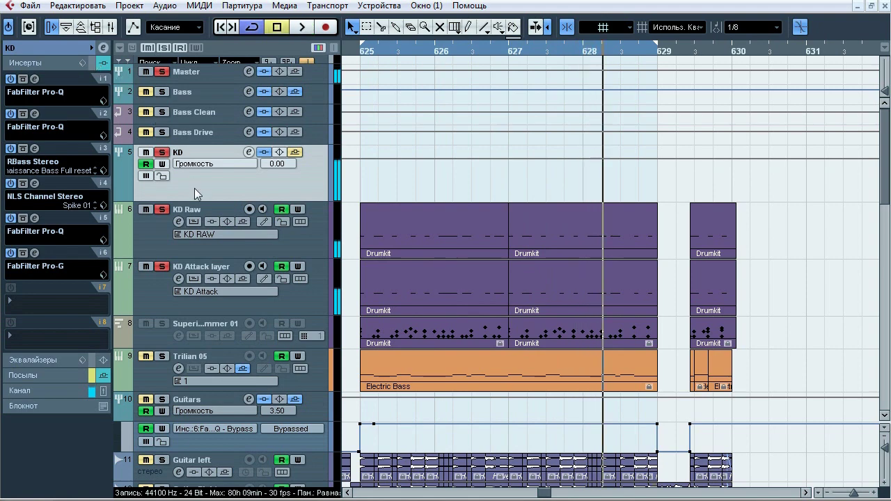
left_click(95, 65)
A/B the first Pro-Q's 100 Hz and 350 Hz dips during playback, leaving it active and closed
left_click(35, 80)
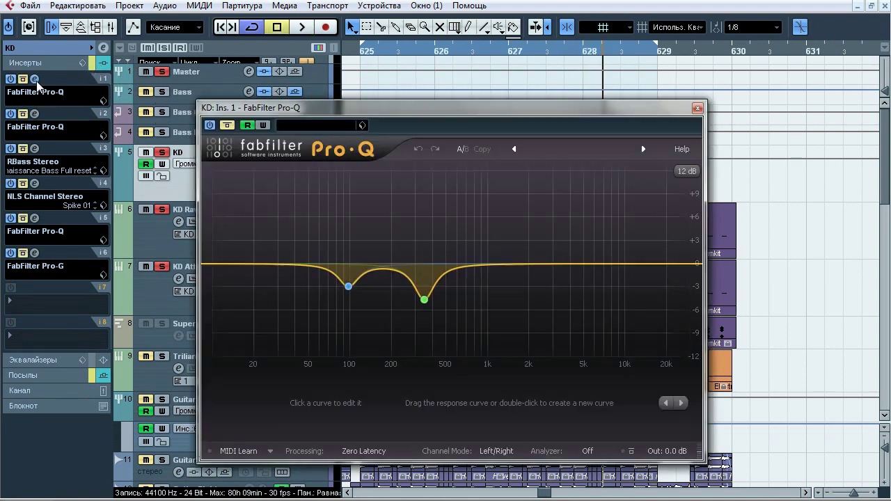
left_click_drag(240, 111, 224, 80)
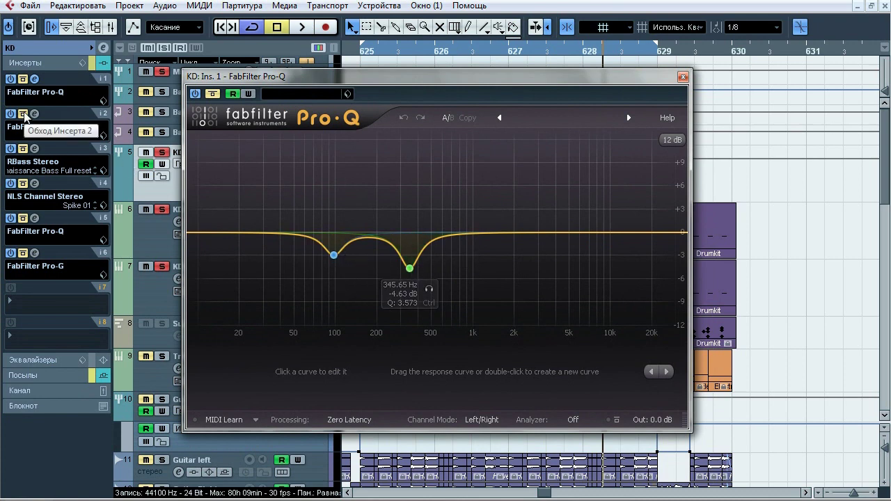
left_click(23, 78)
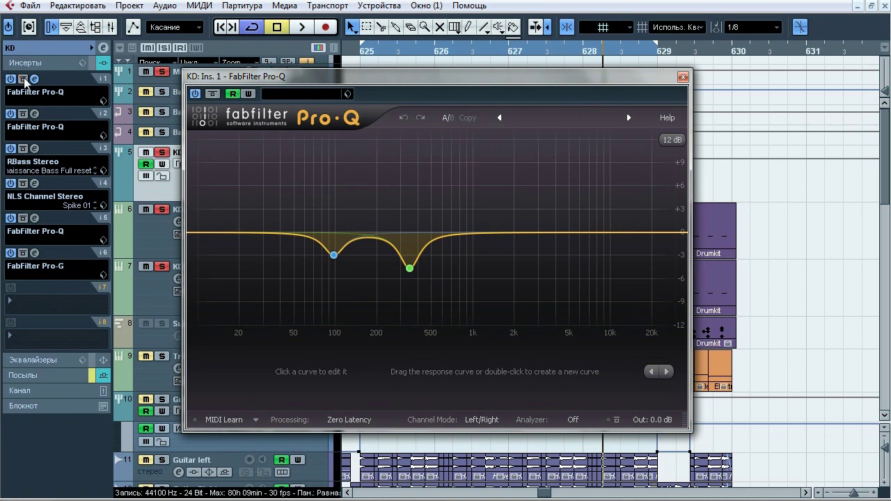
key("space")
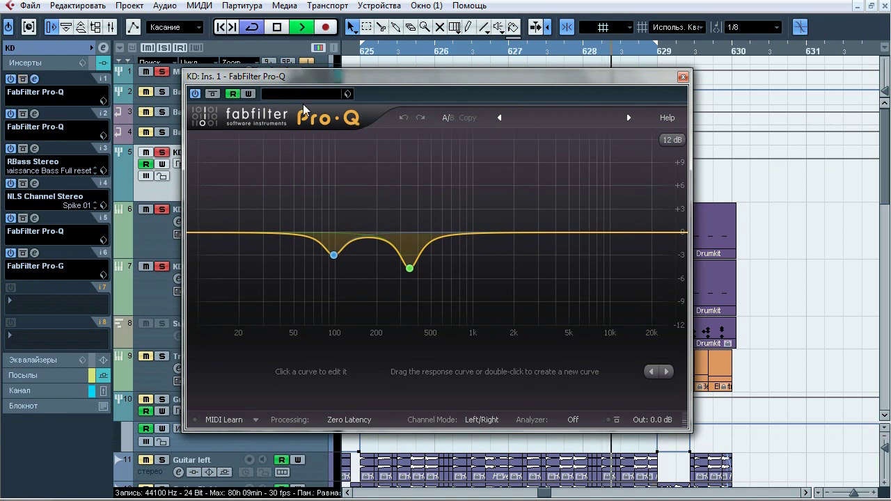
left_click(213, 94)
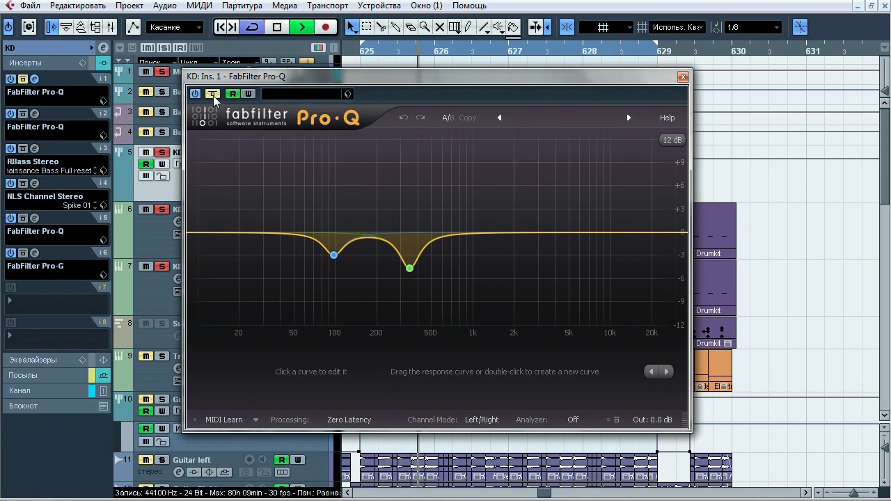
left_click(213, 94)
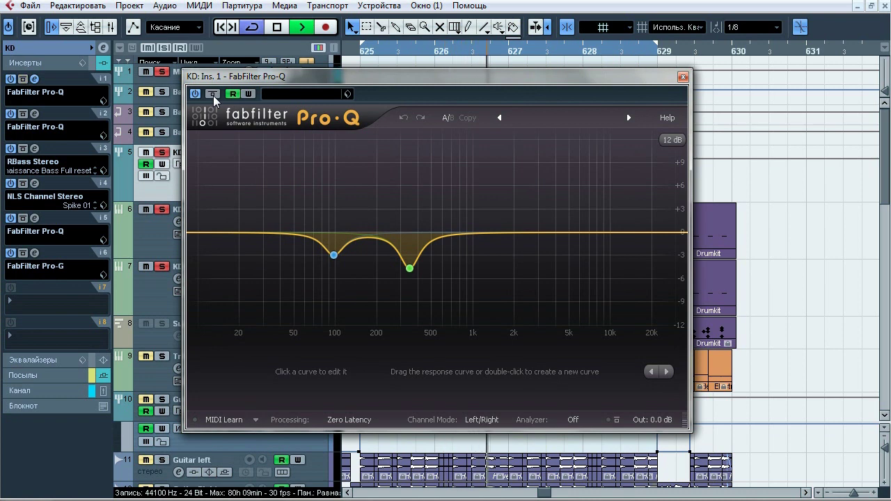
left_click(213, 95)
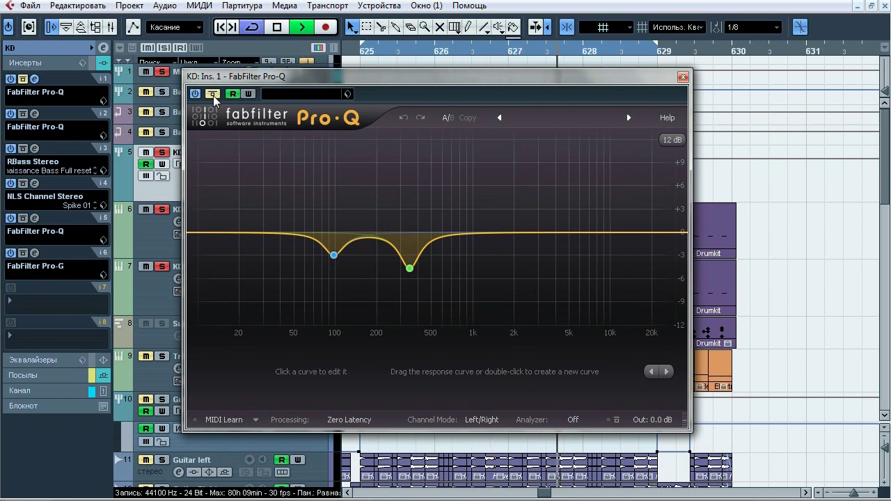
left_click(213, 94)
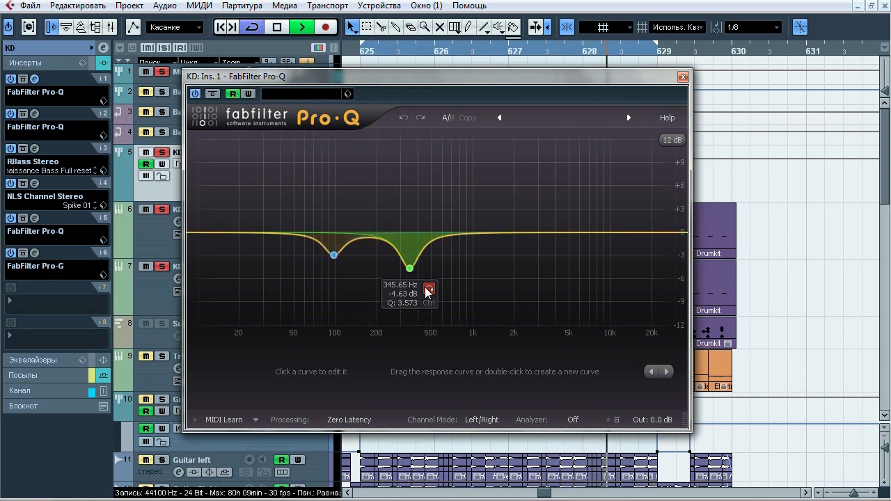
key("space")
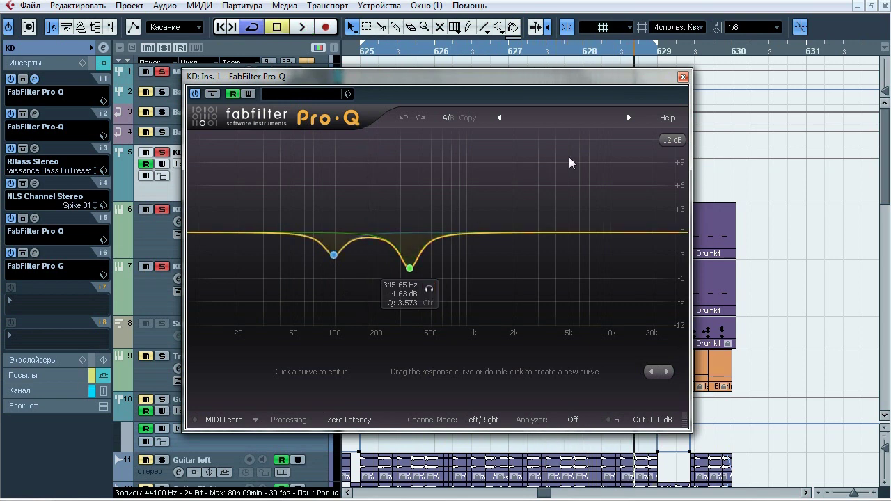
left_click(683, 78)
left_click(34, 114)
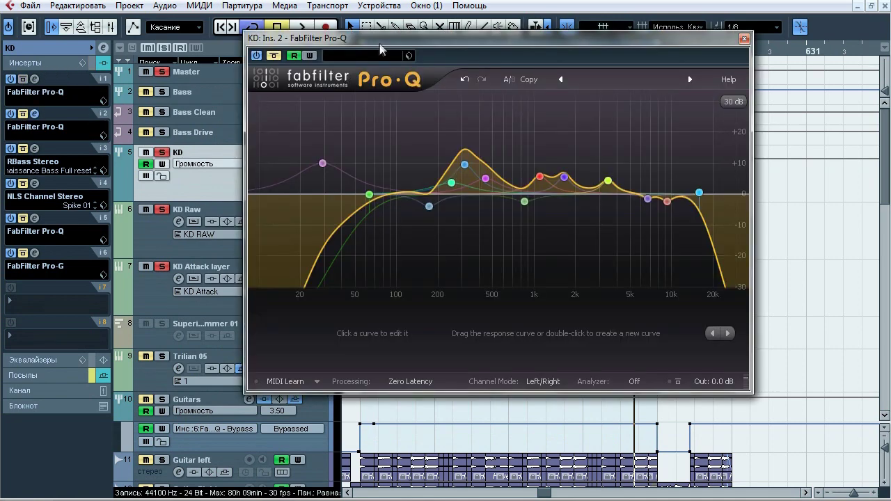
left_click_drag(384, 88, 310, 89)
key("space")
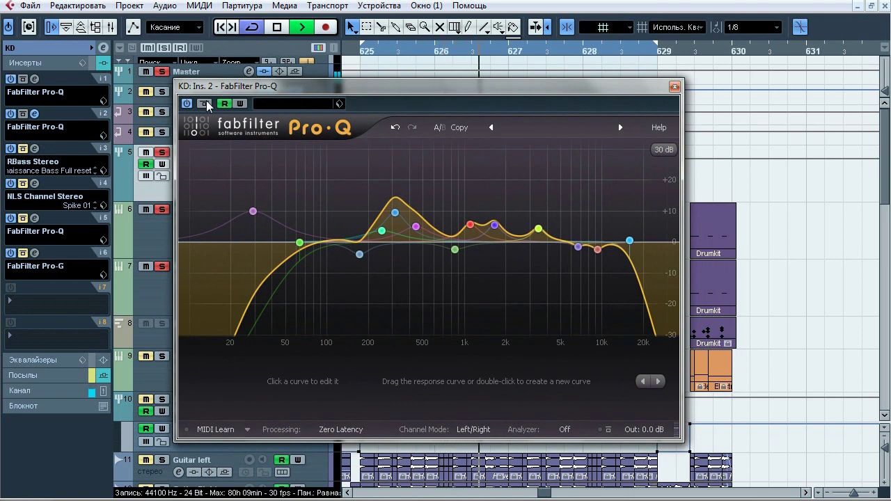
left_click(205, 104)
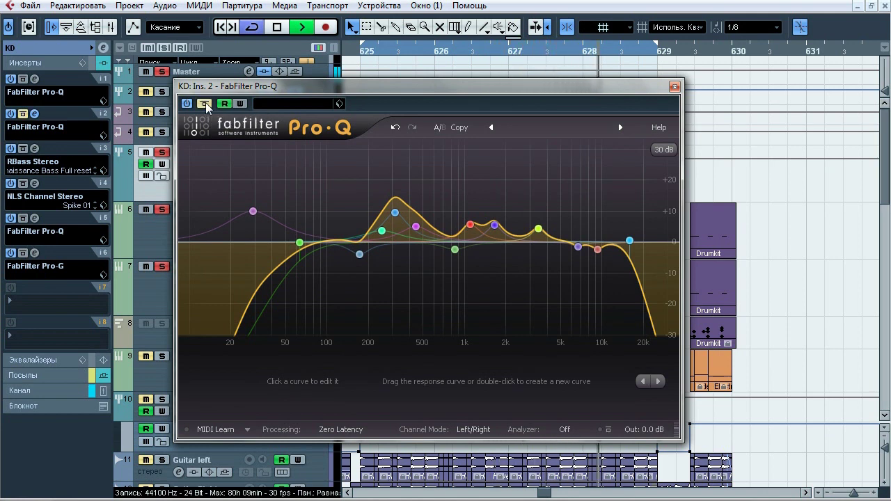
left_click(205, 104)
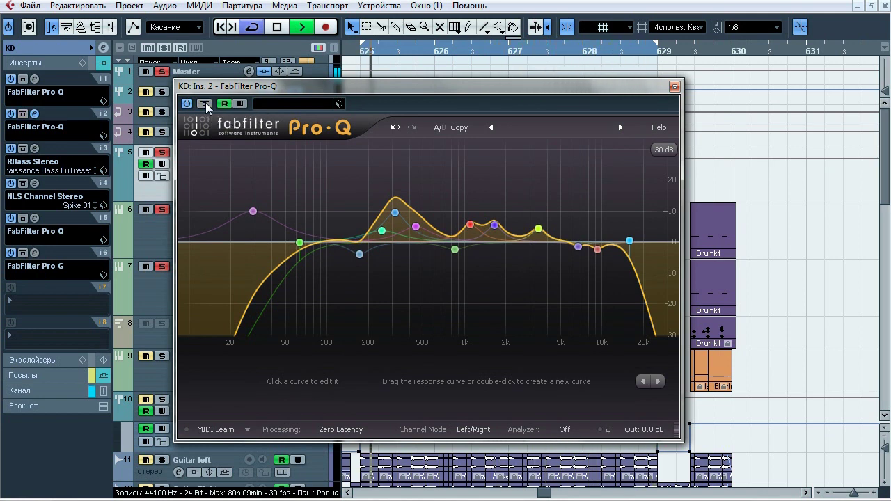
left_click(205, 104)
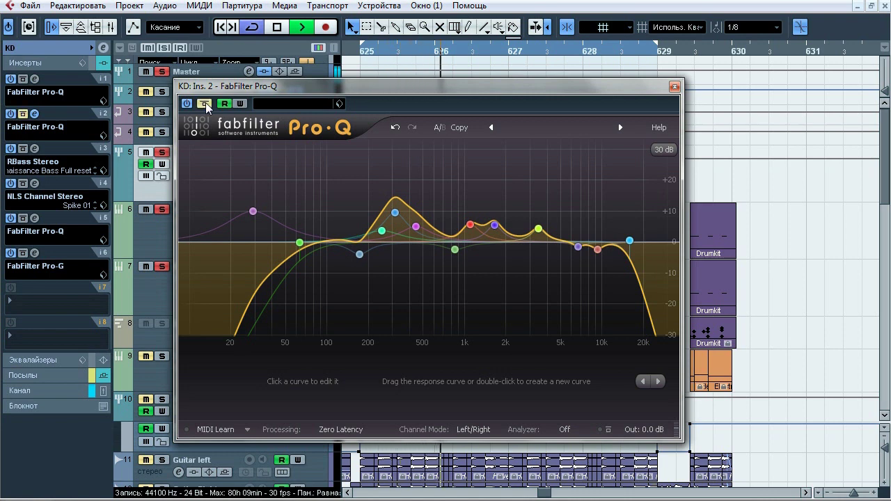
left_click(204, 103)
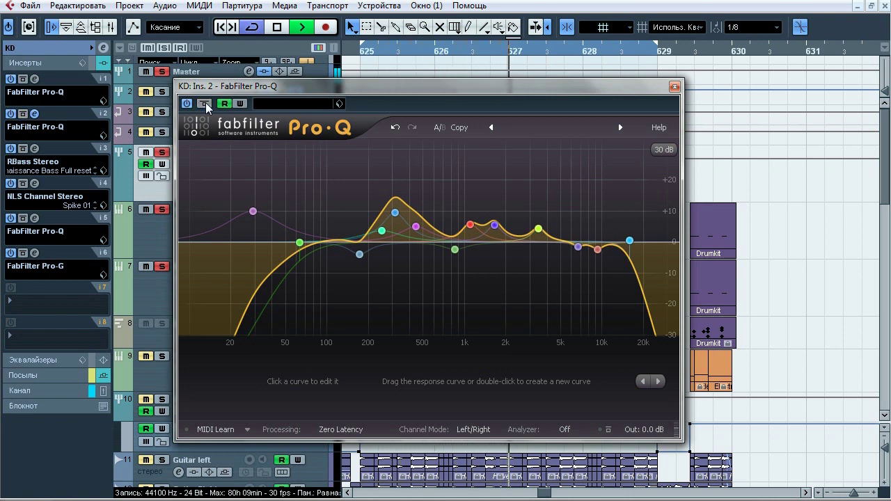
key("space")
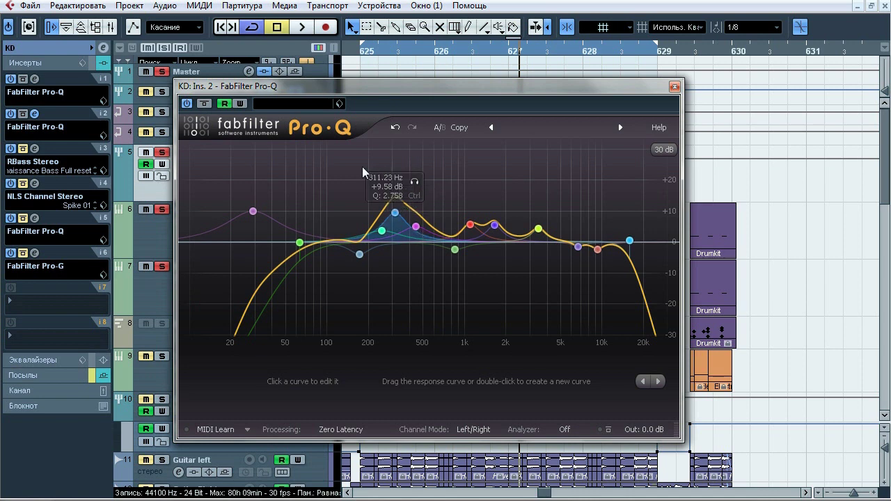
key("space")
left_click_drag(402, 209, 418, 234)
left_click(547, 383)
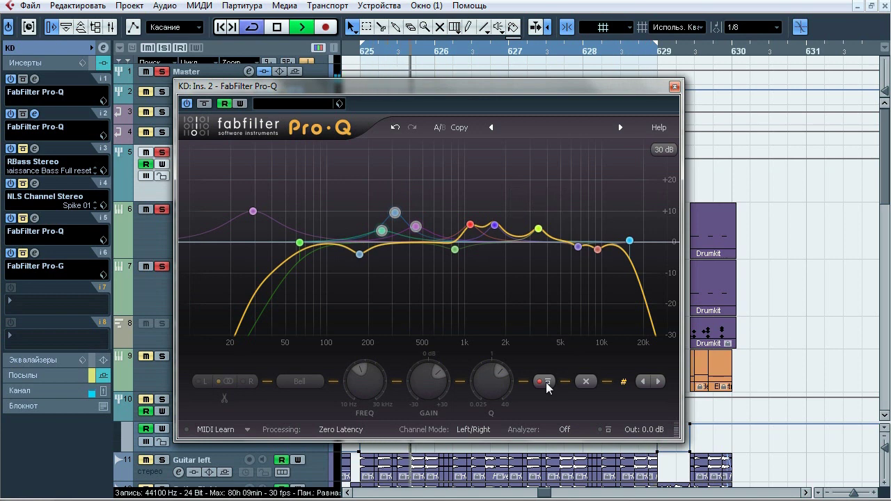
left_click(547, 383)
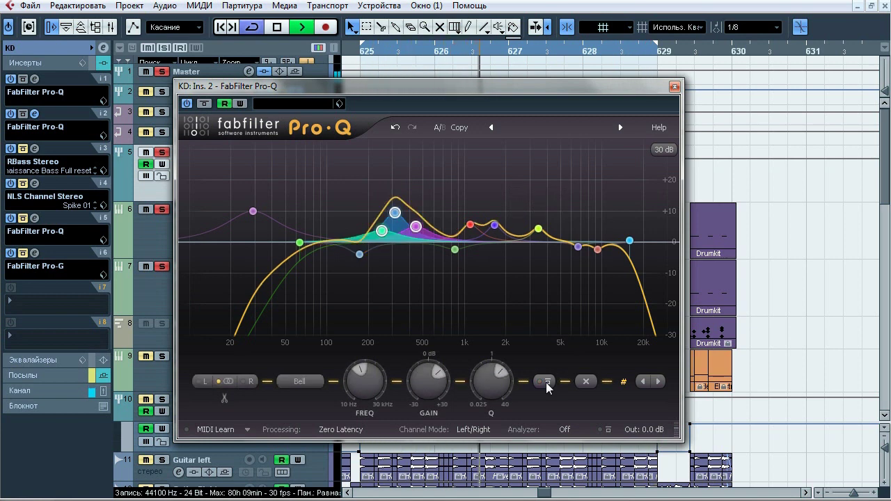
left_click(546, 383)
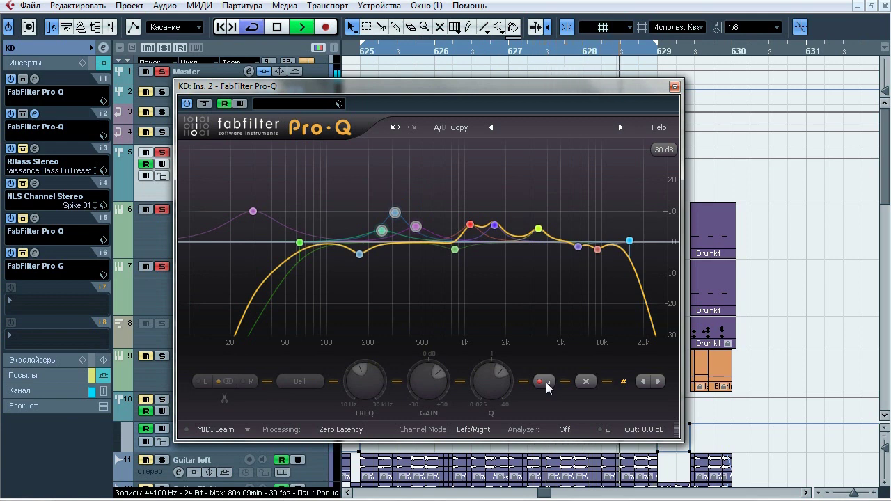
left_click(547, 383)
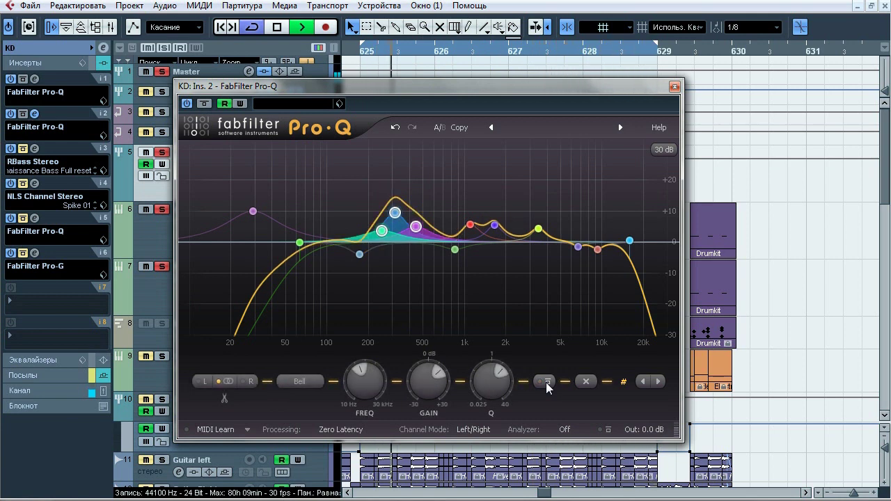
key("space")
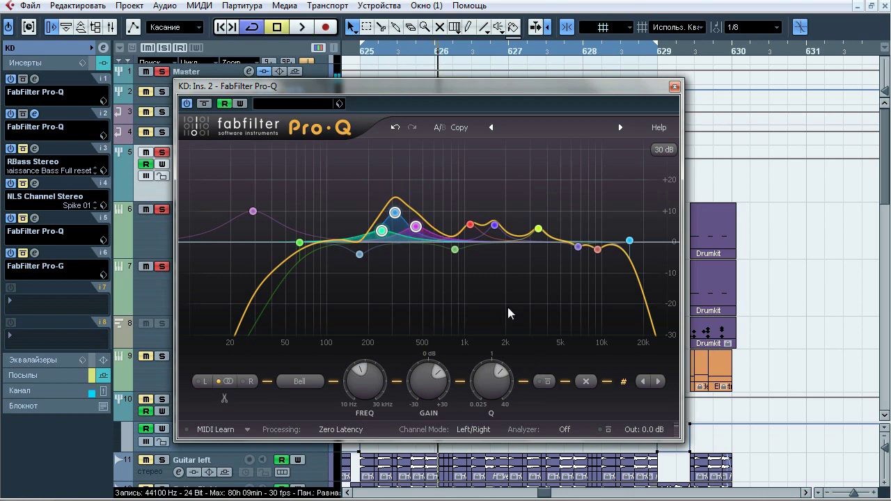
mouse_move(496, 226)
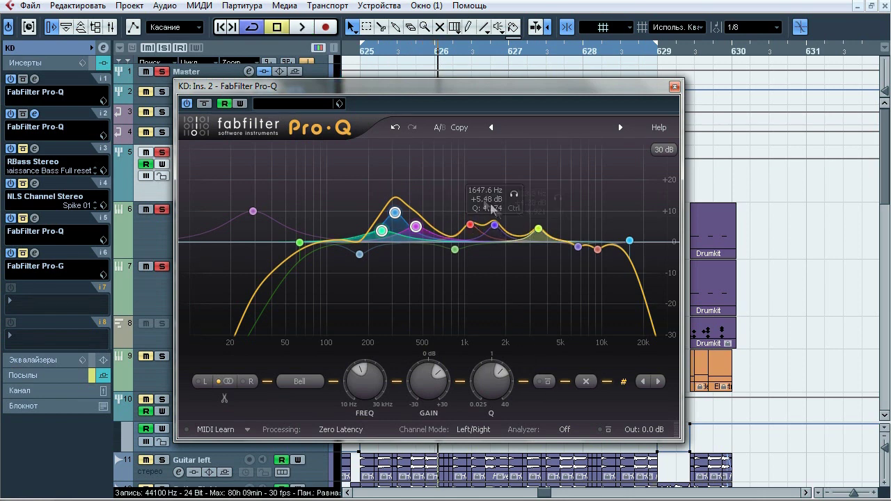
left_click_drag(488, 205, 548, 240)
key("space")
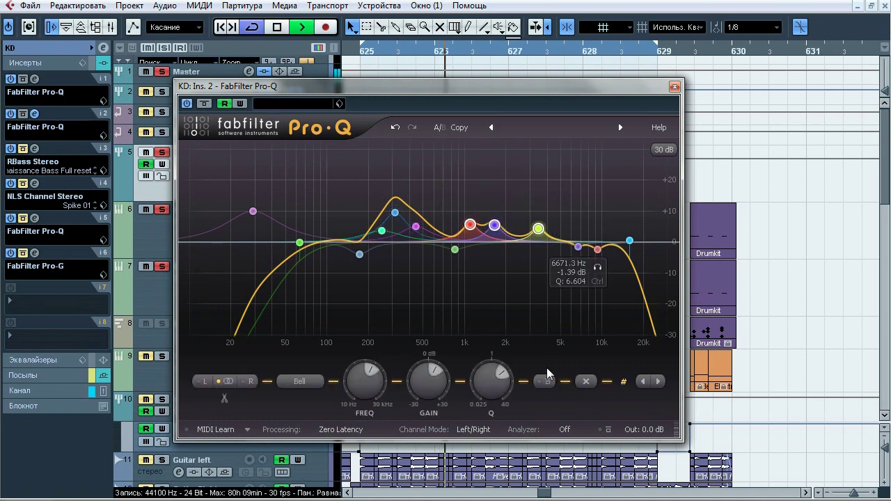
left_click(547, 381)
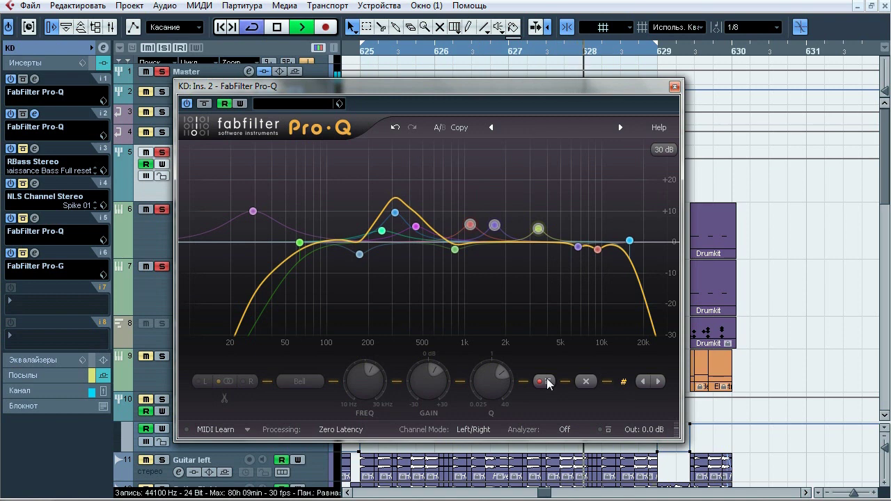
left_click(547, 381)
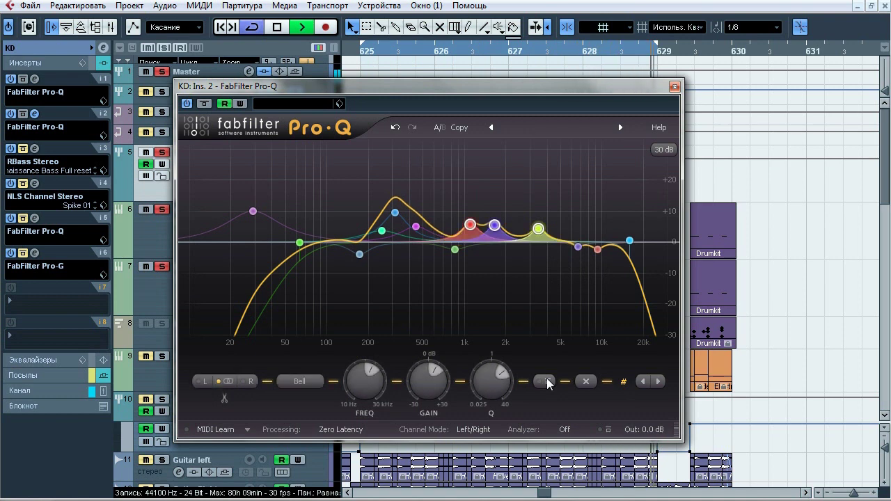
left_click(547, 381)
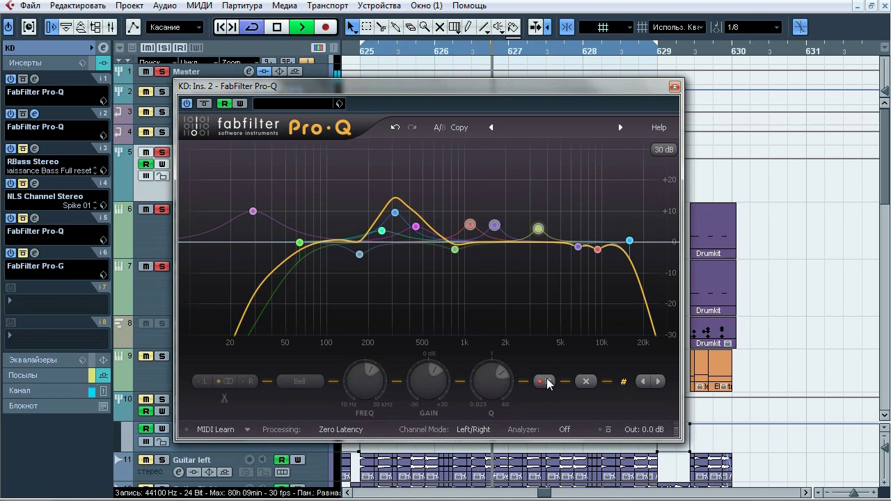
left_click(547, 381)
key("space")
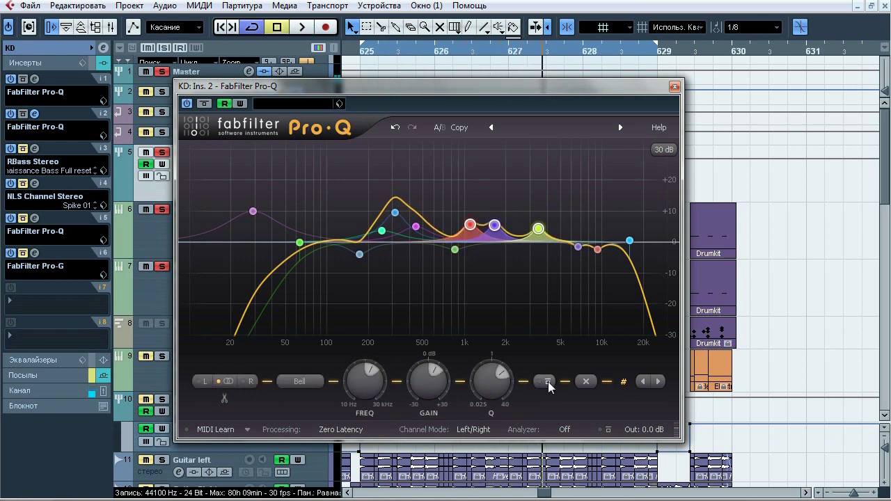
Select the blue, green, purple and red cut bands, A/B them three times, then deselect
mouse_move(361, 258)
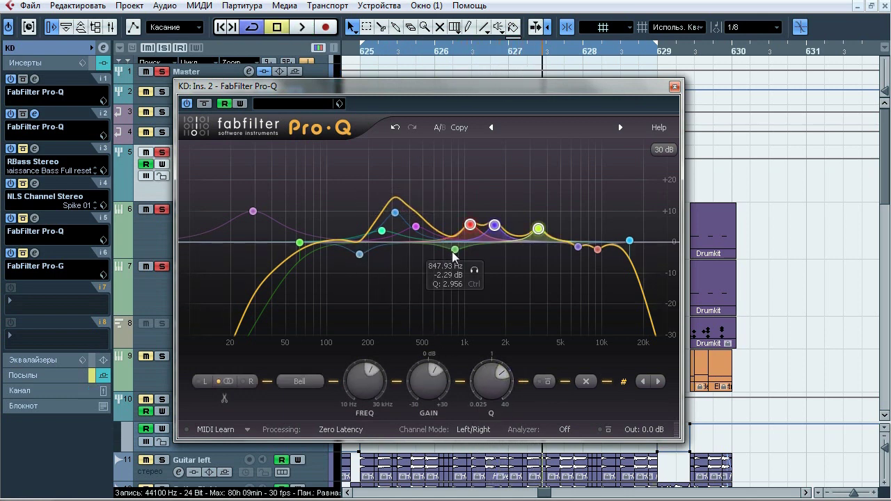
mouse_move(596, 255)
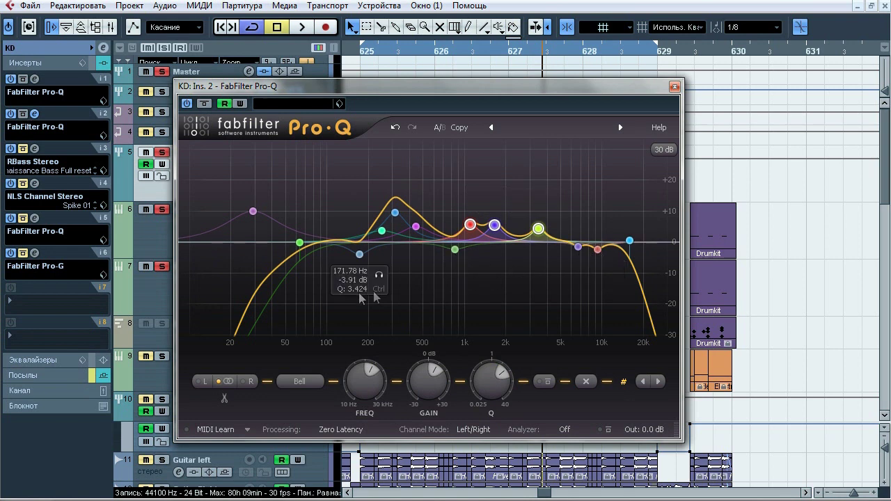
left_click_drag(342, 323, 611, 249)
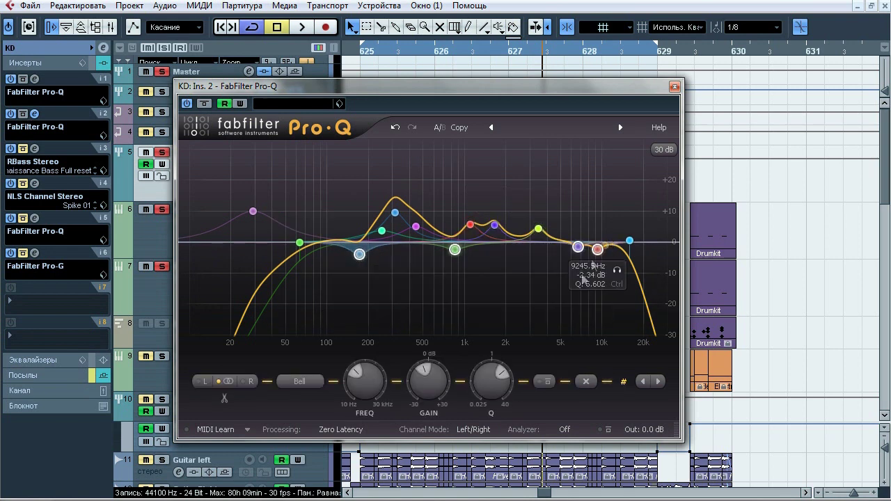
key("space")
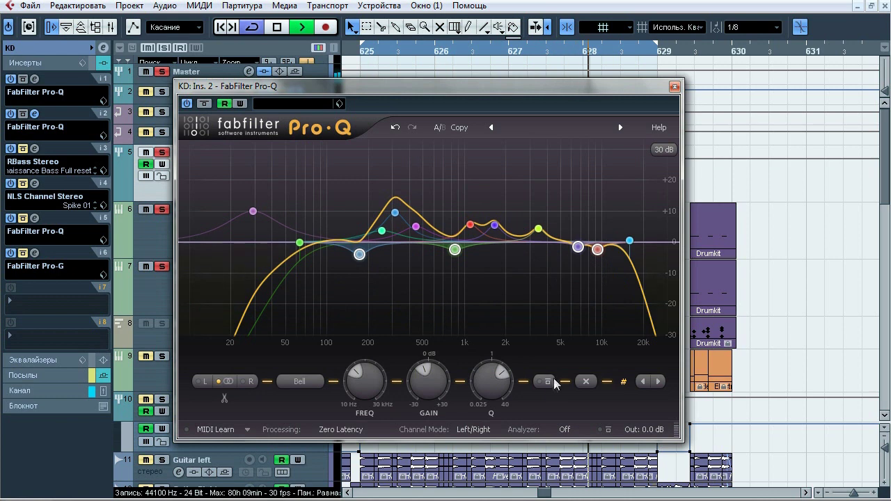
left_click(548, 383)
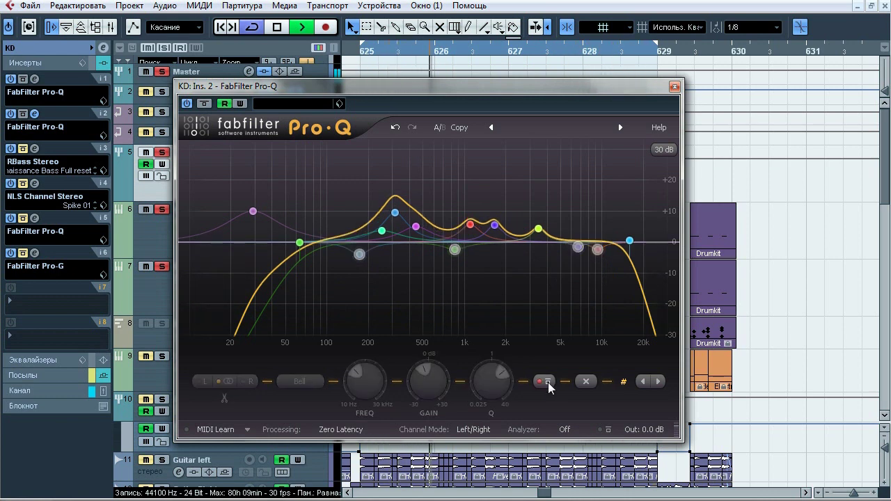
left_click(548, 383)
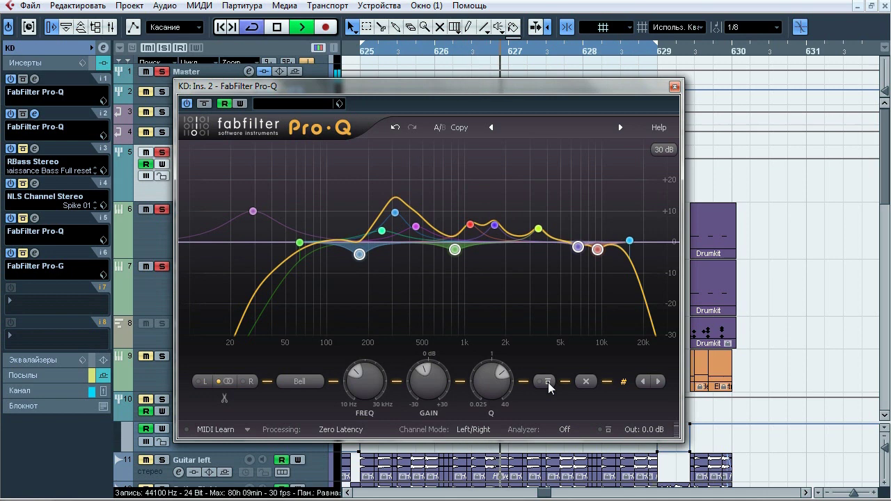
left_click(549, 383)
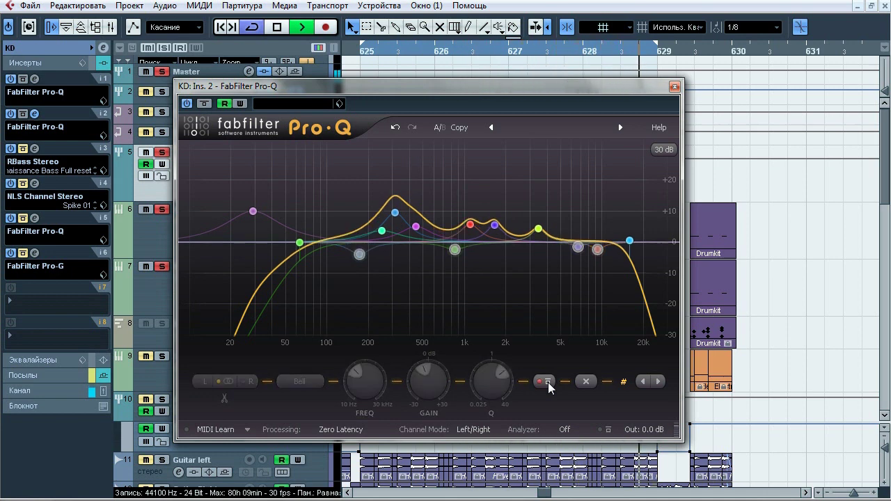
left_click(549, 383)
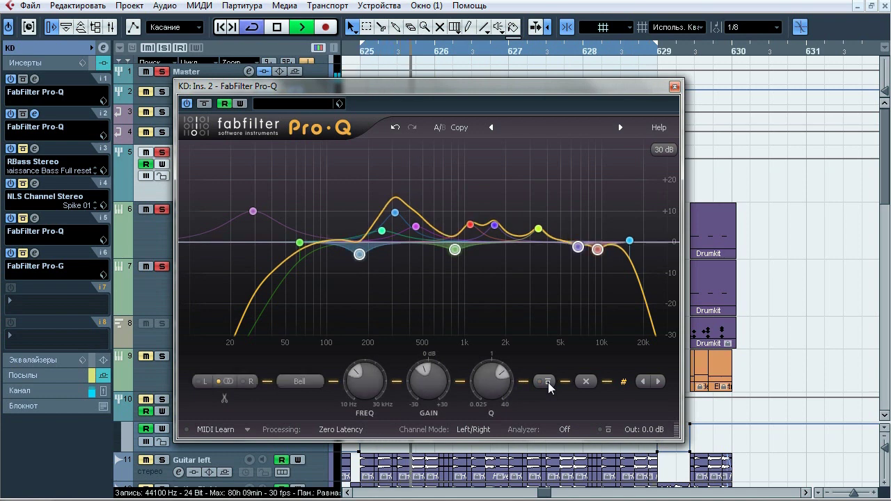
left_click(549, 383)
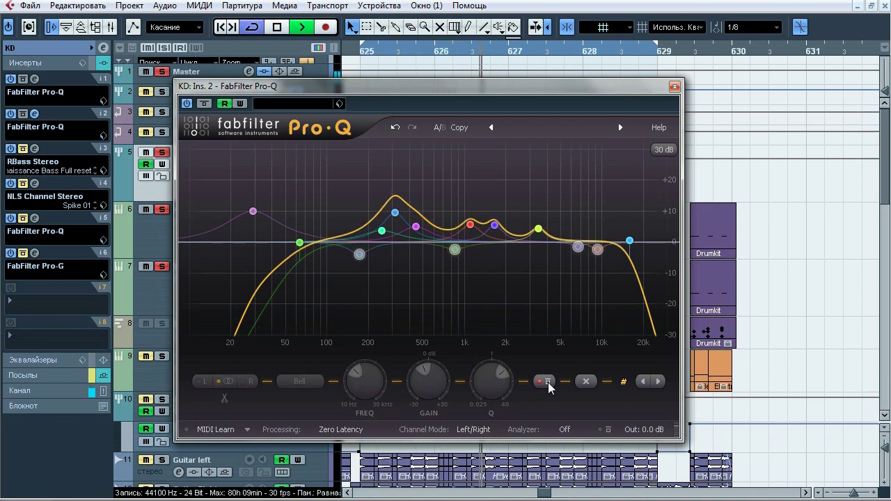
left_click(549, 383)
key("space")
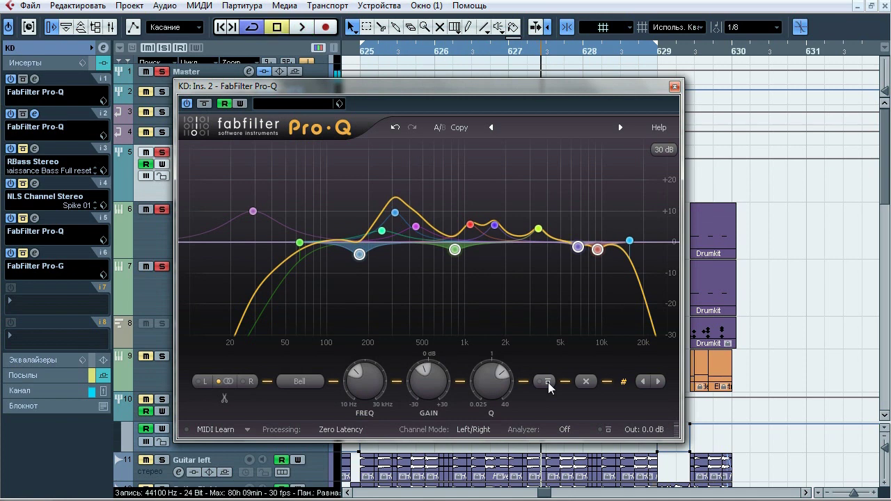
left_click(622, 186)
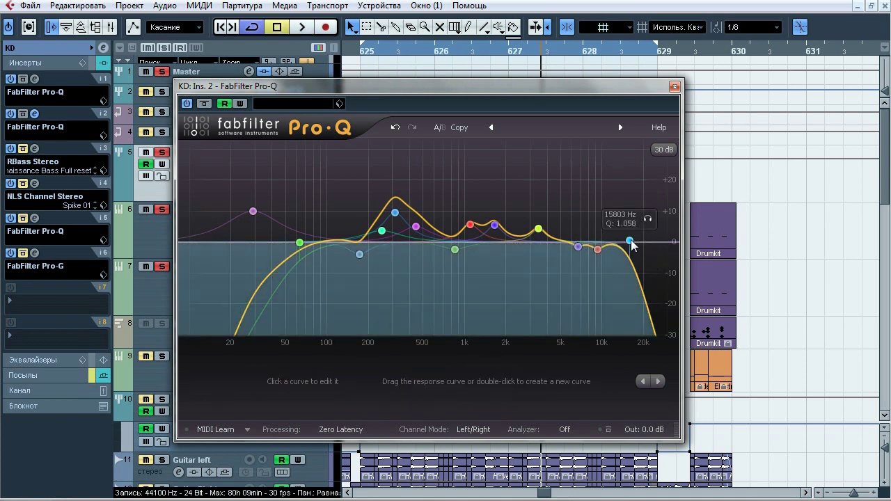
Audition the high-cut band bypassed and soloed during playback, leaving it active
left_click(630, 242)
key("space")
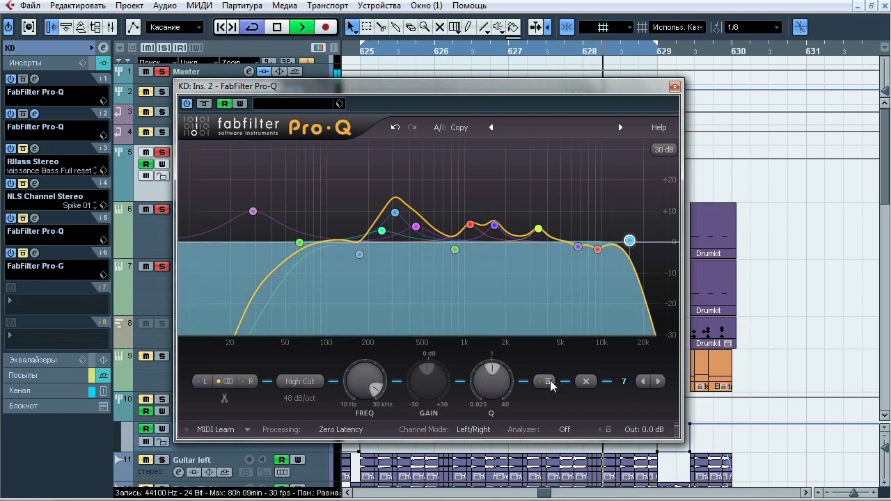
left_click(548, 382)
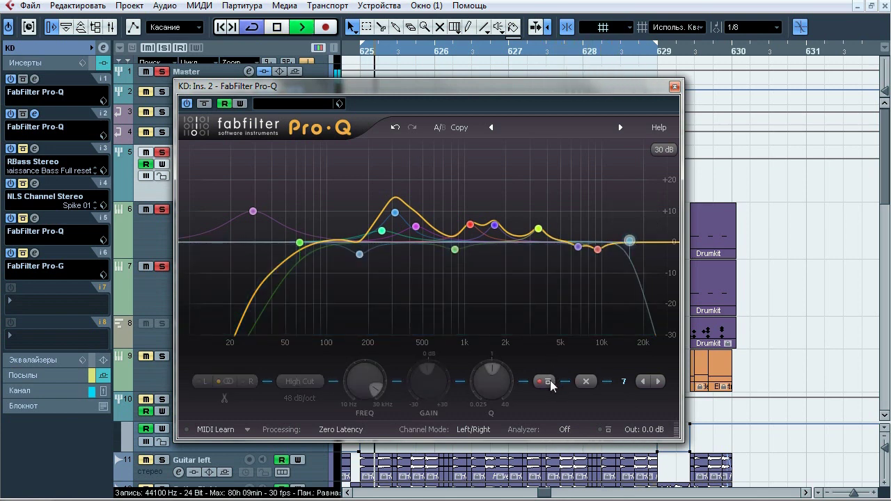
left_click(548, 382)
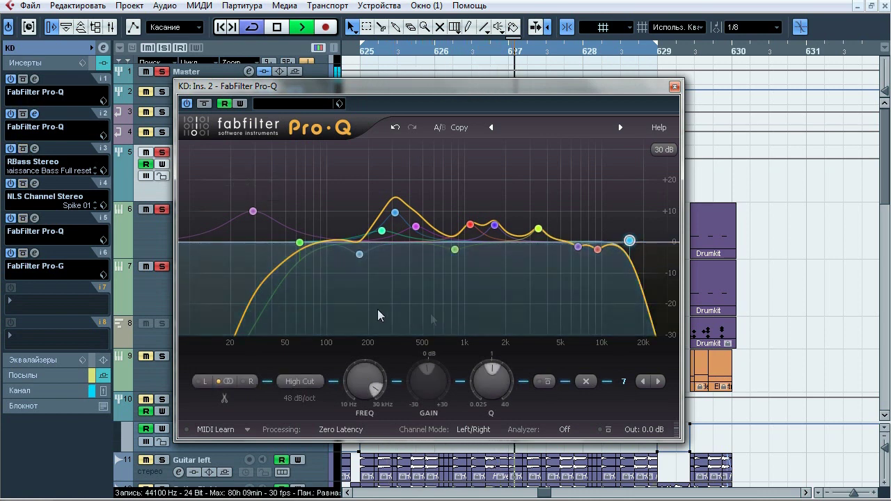
left_click(649, 219)
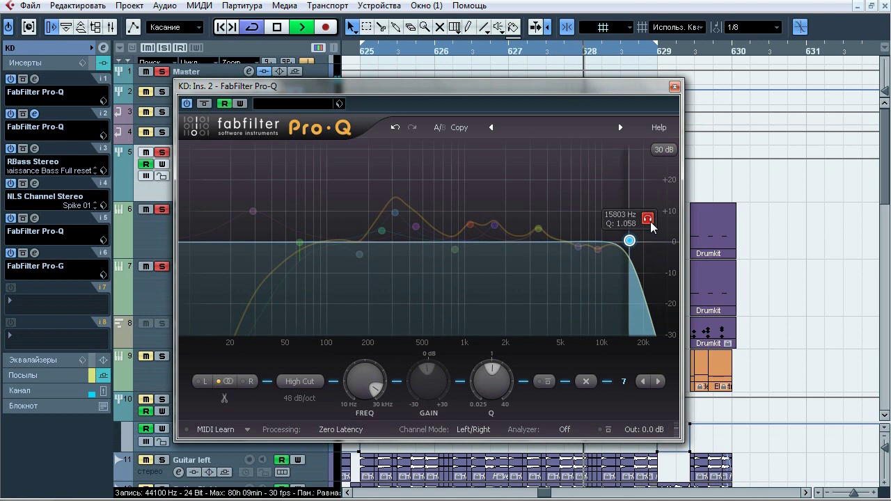
left_click(649, 220)
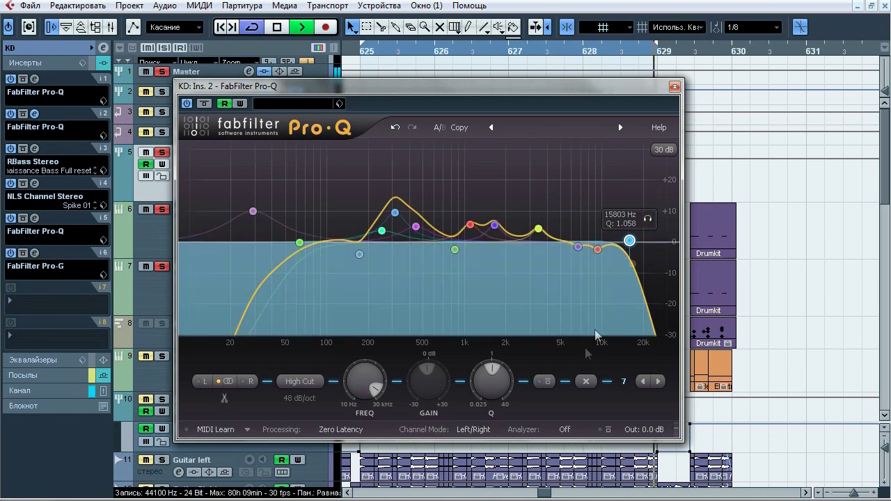
left_click(548, 384)
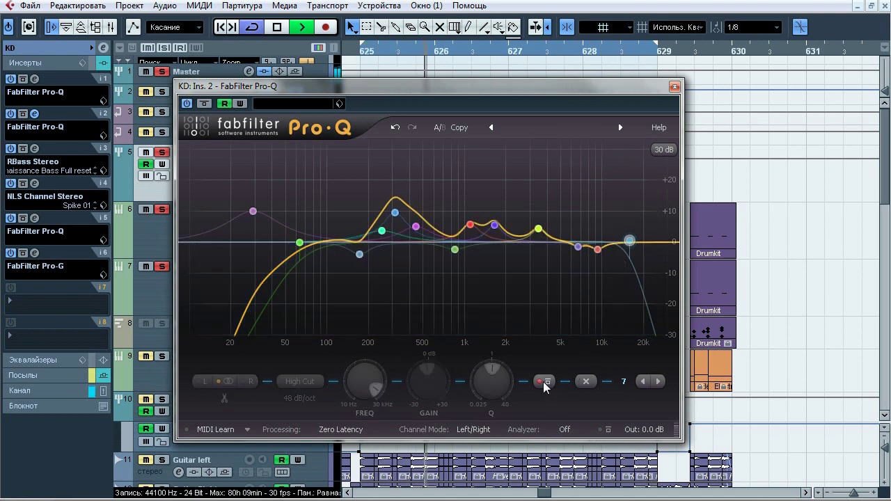
left_click(545, 383)
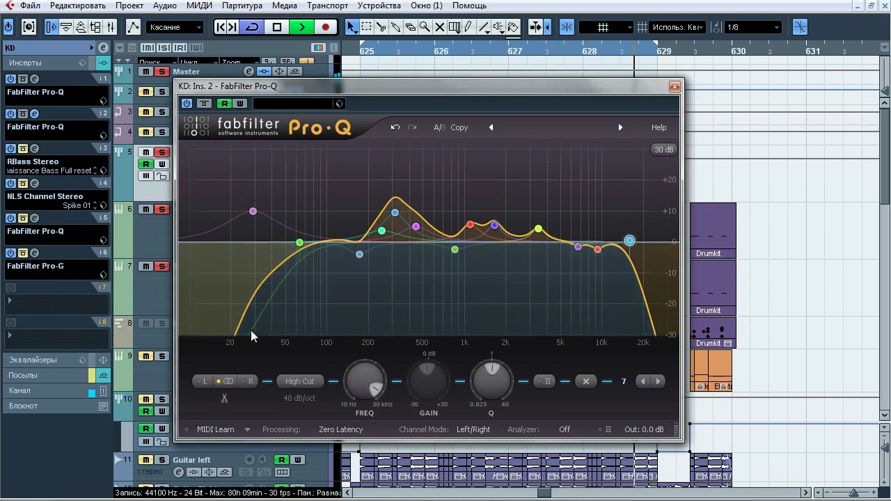
key("space")
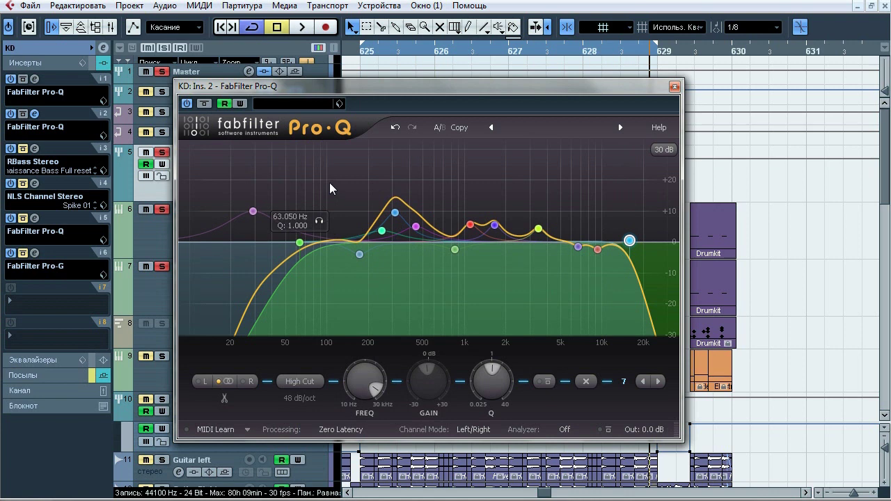
A/B the 28.879 Hz boost and 63.050 Hz cut together, then the low cut alone
left_click_drag(331, 186, 225, 259)
key("space")
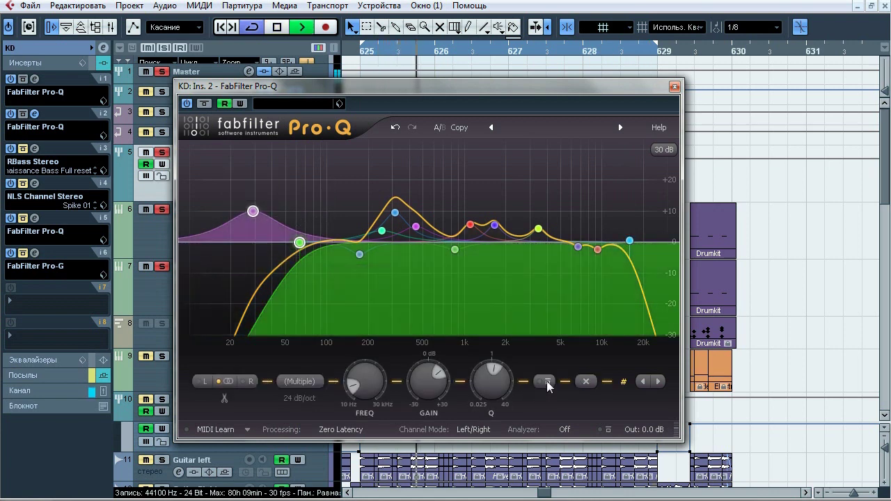
left_click(547, 383)
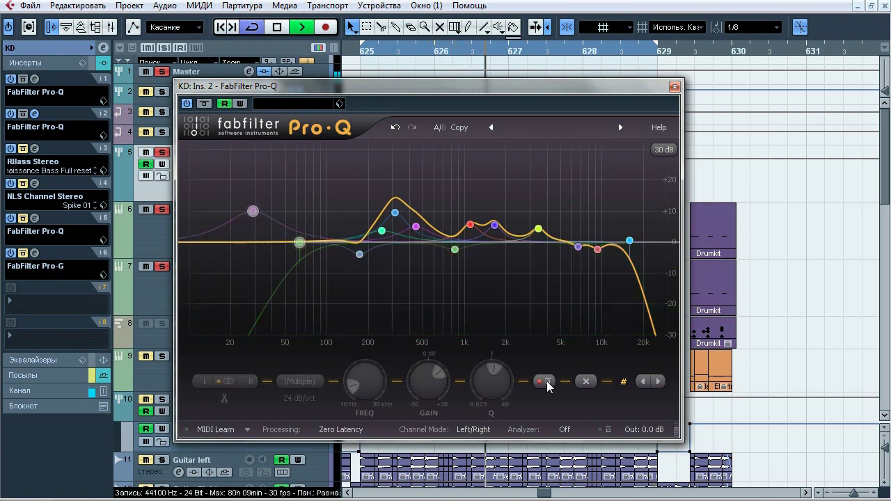
left_click(548, 383)
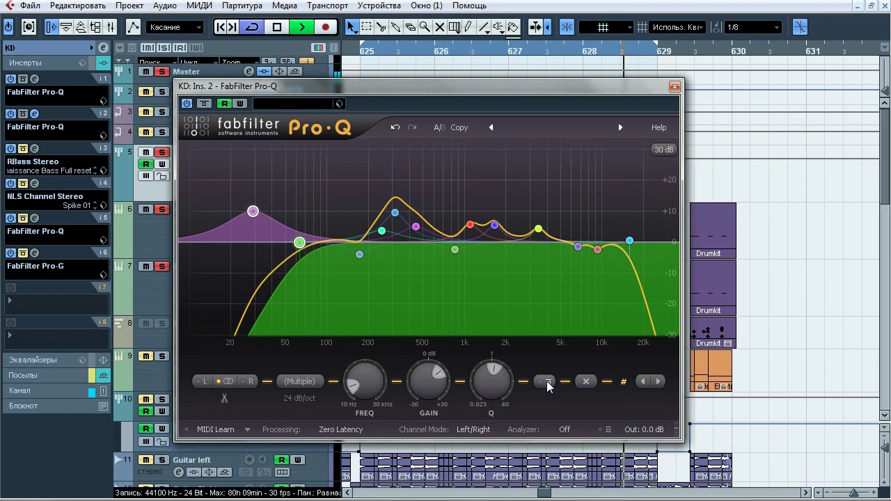
left_click(547, 383)
left_click(547, 383)
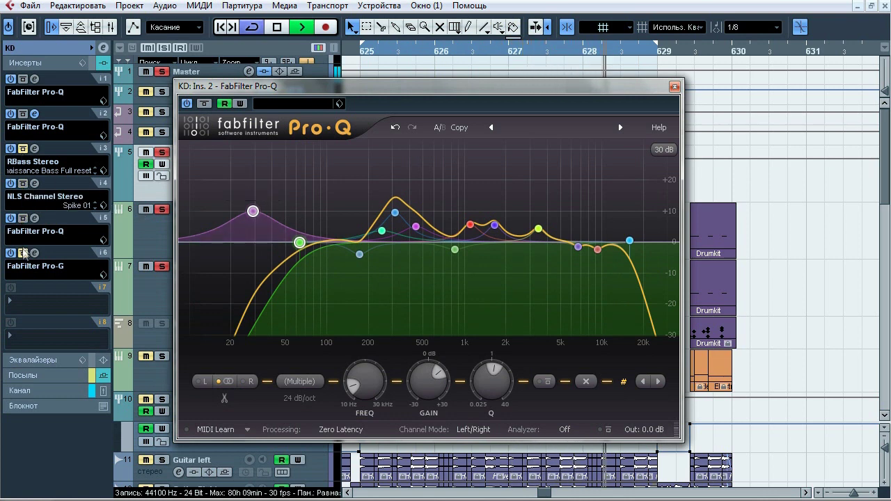
left_click(548, 381)
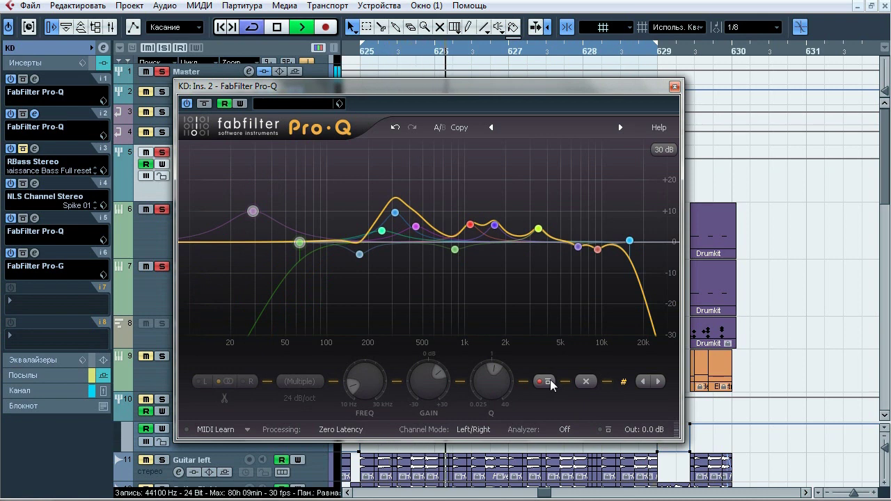
left_click(548, 382)
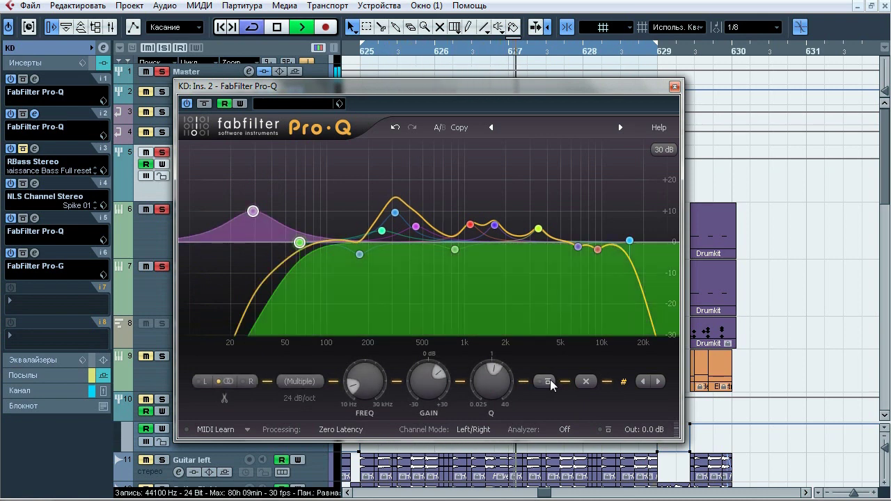
key("space")
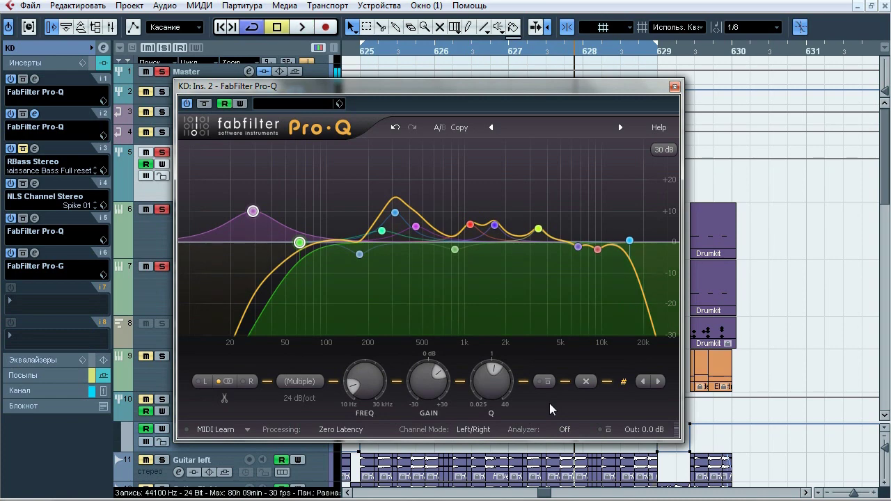
Close Pro-Q and bring up insert 3's RBass Stereo window beside the tracks
left_click(674, 87)
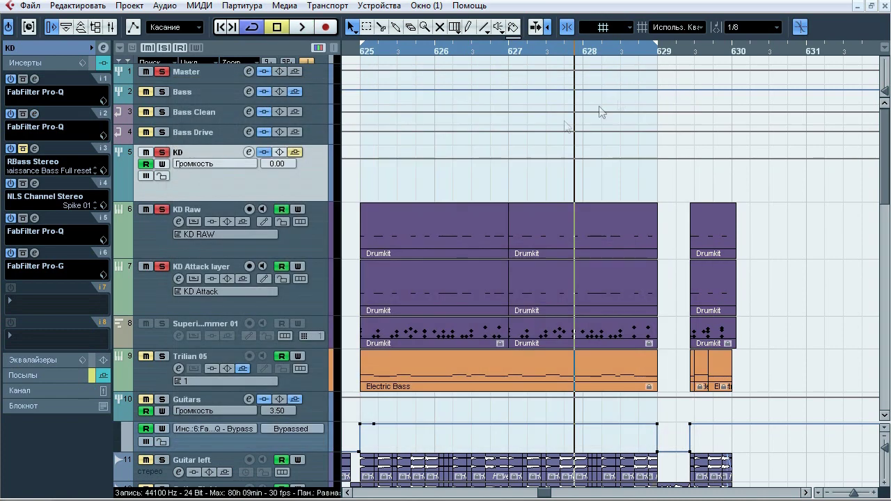
left_click(34, 149)
left_click_drag(216, 144, 285, 103)
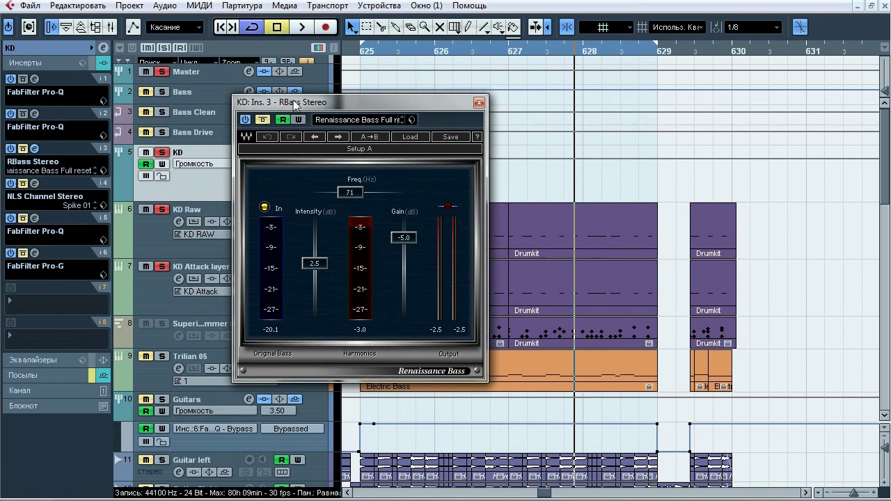
left_click_drag(295, 104, 329, 106)
A/B Renaissance Bass twice during playback, leaving it on, then close its window
key("space")
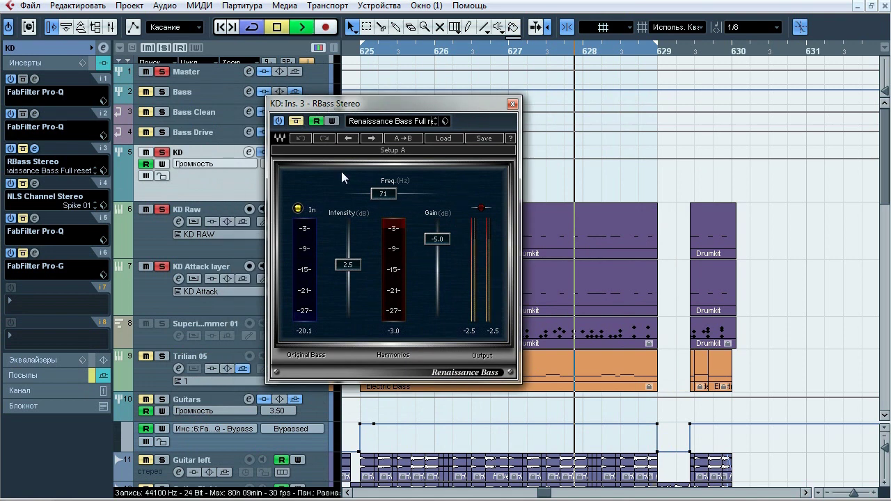
left_click(295, 121)
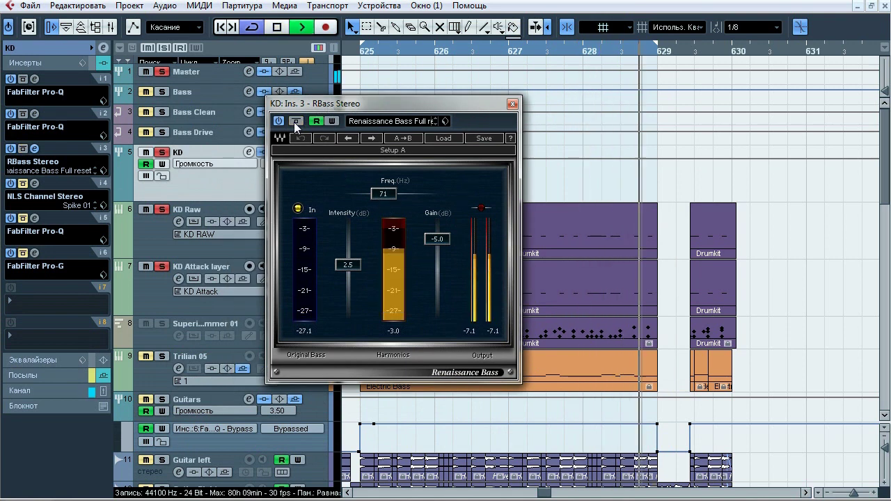
left_click(295, 121)
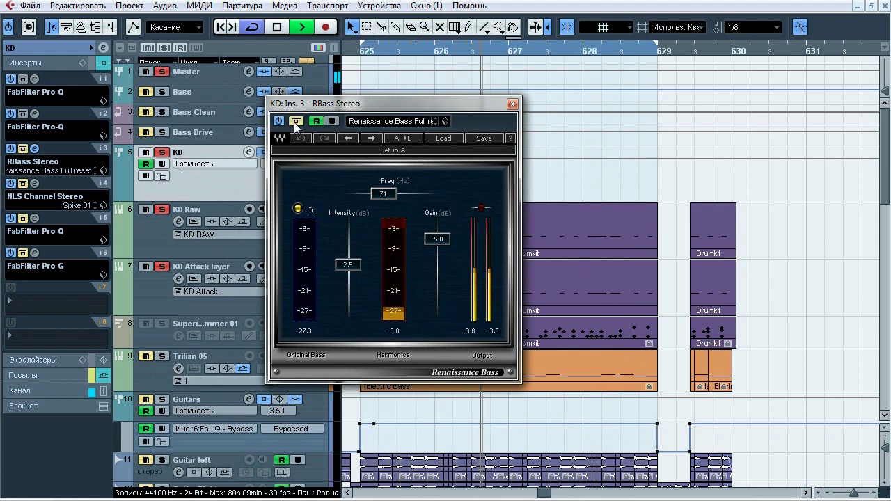
left_click(295, 121)
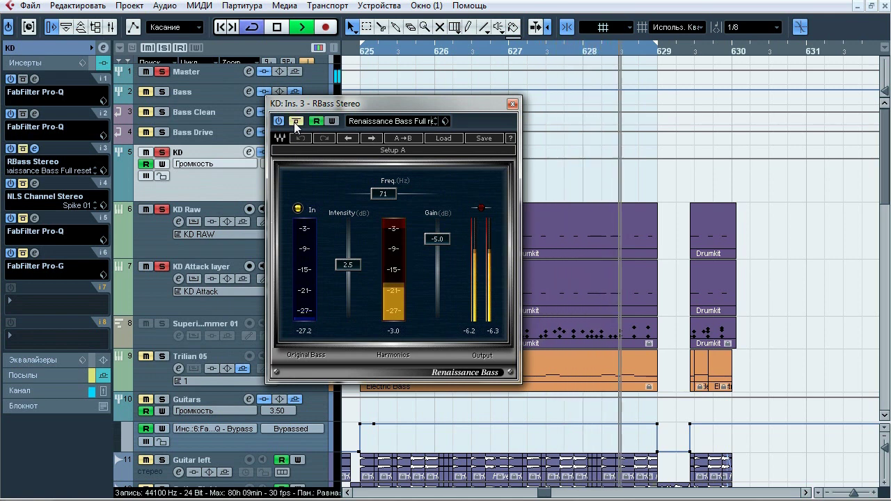
left_click(296, 121)
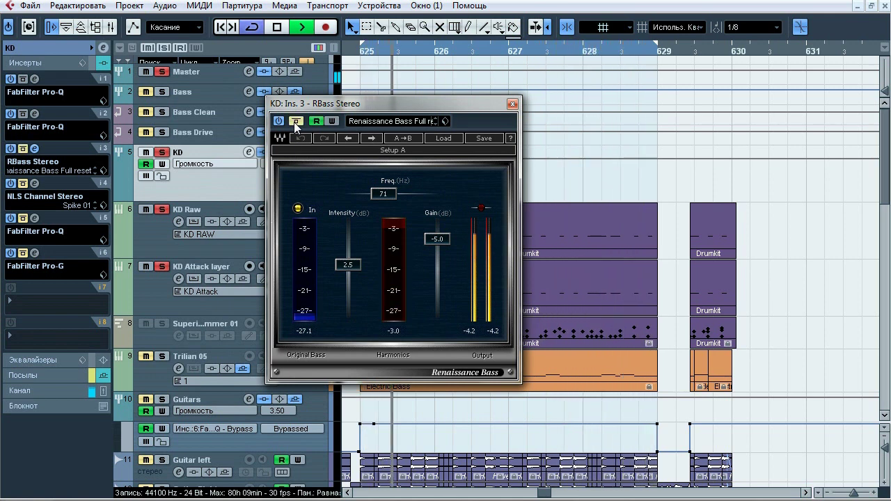
left_click(295, 121)
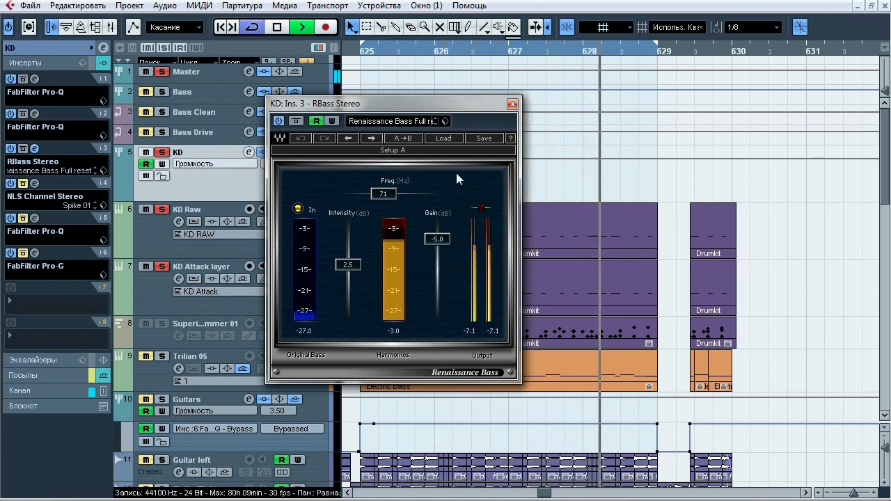
key("space")
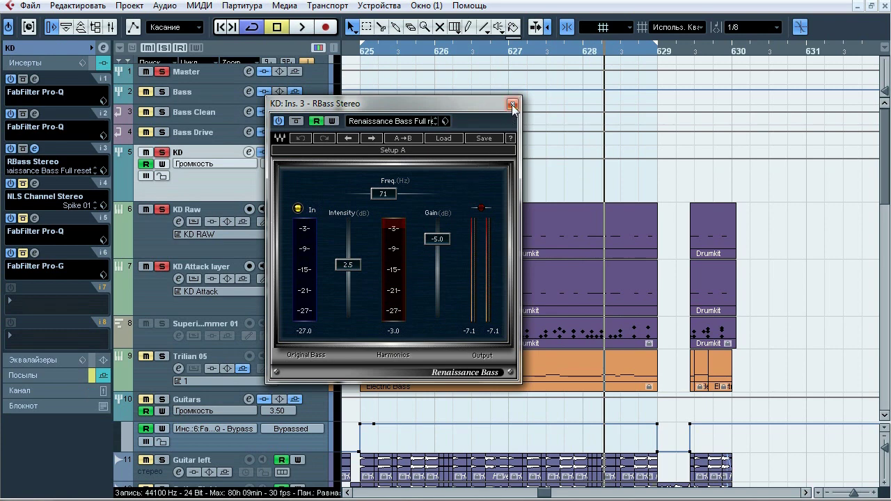
left_click(513, 104)
A/B NLS Channel Stereo (Spike 01) twice during playback, leaving it active, then close it
left_click(35, 183)
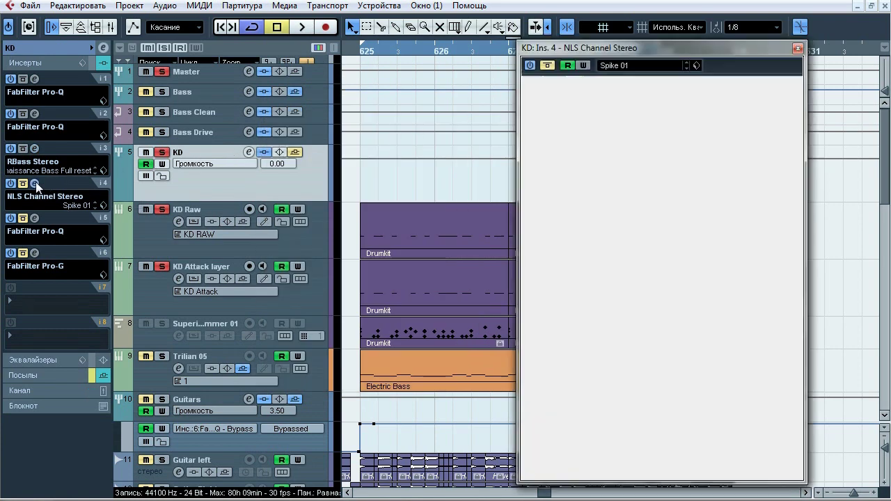
left_click_drag(590, 50, 363, 56)
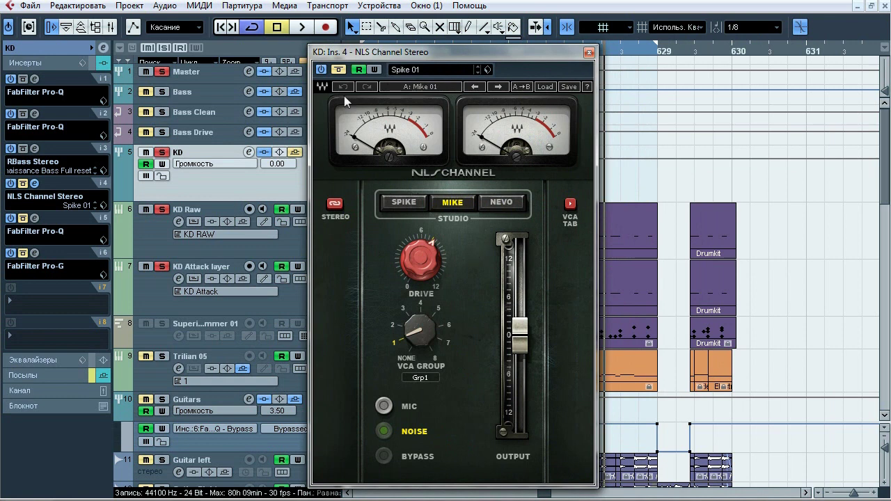
key("space")
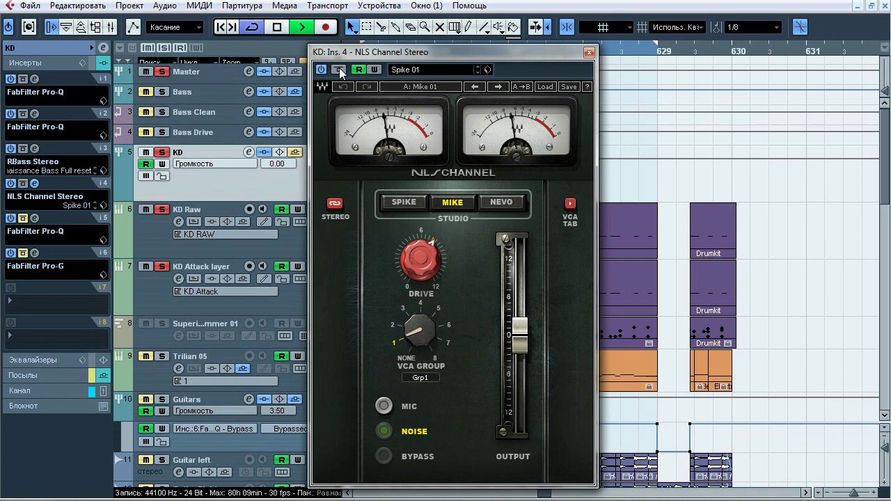
left_click(339, 69)
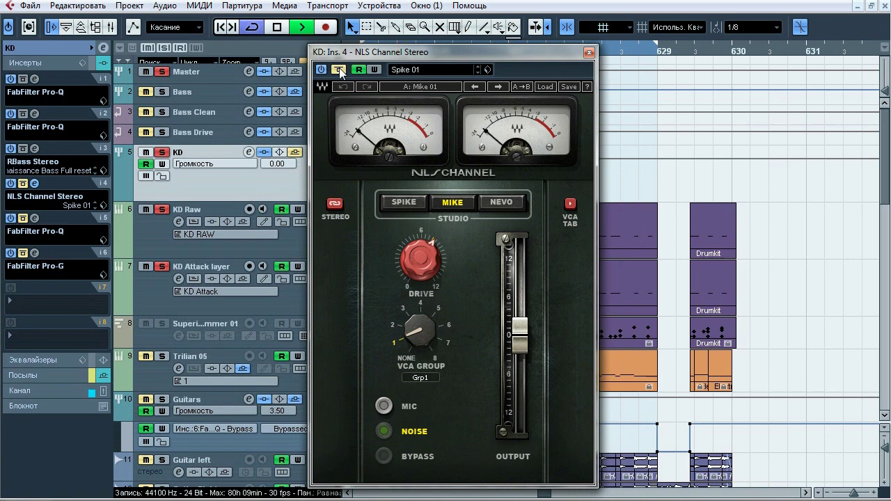
left_click(339, 69)
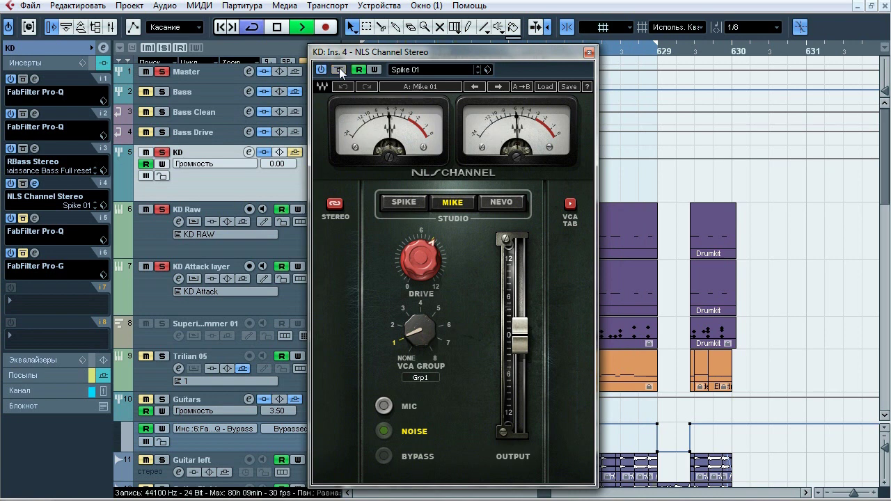
left_click(339, 69)
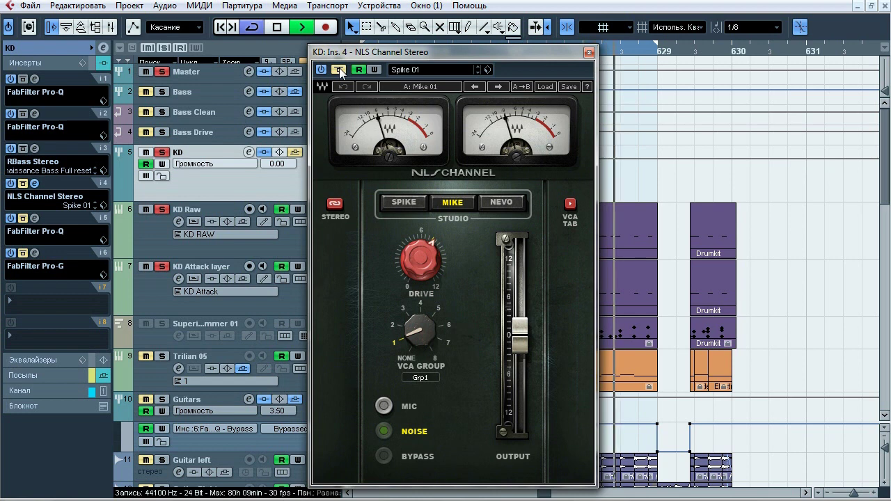
left_click(340, 69)
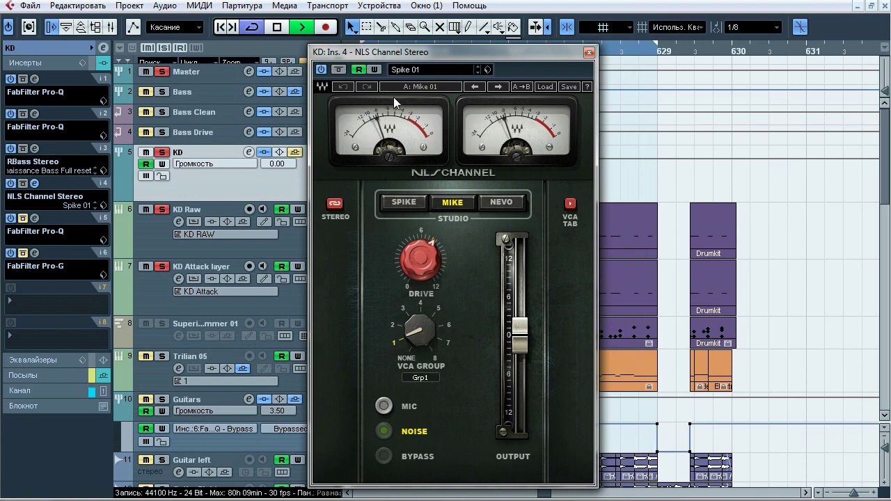
key("space")
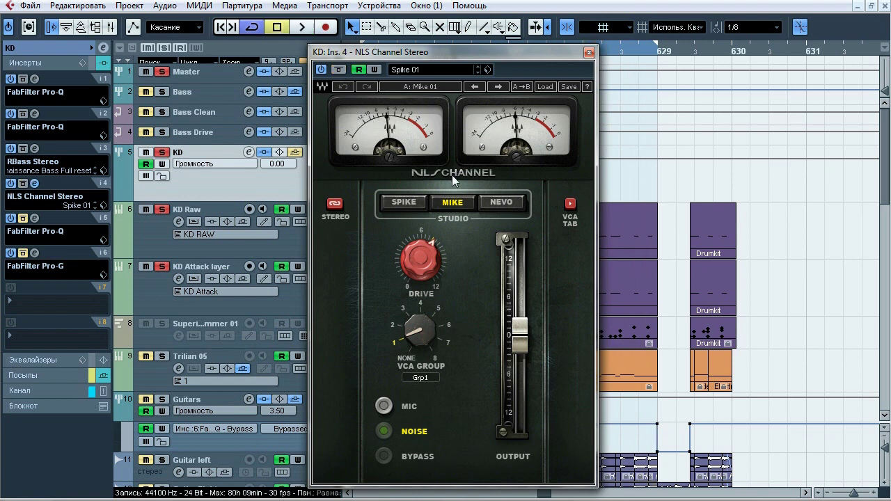
left_click(589, 52)
Open the KD bus's insert-5 Pro-Q, move its window left, and start playback
left_click(34, 218)
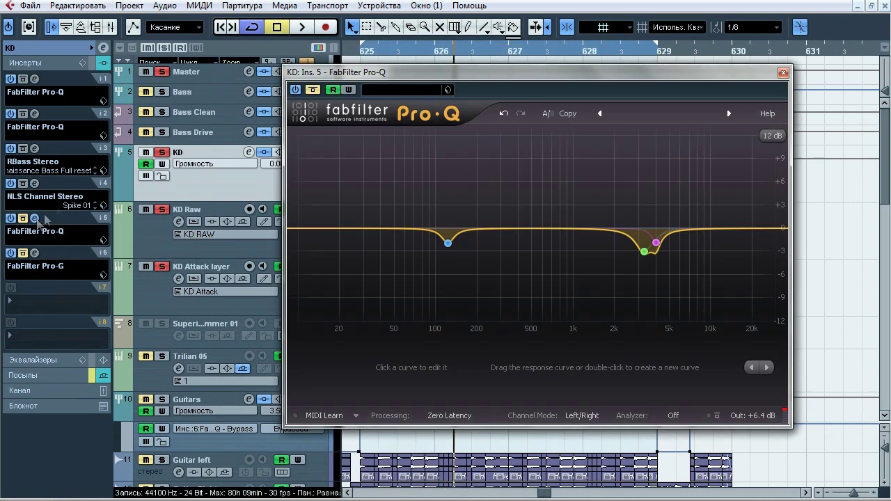
left_click_drag(356, 75, 280, 79)
mouse_move(374, 249)
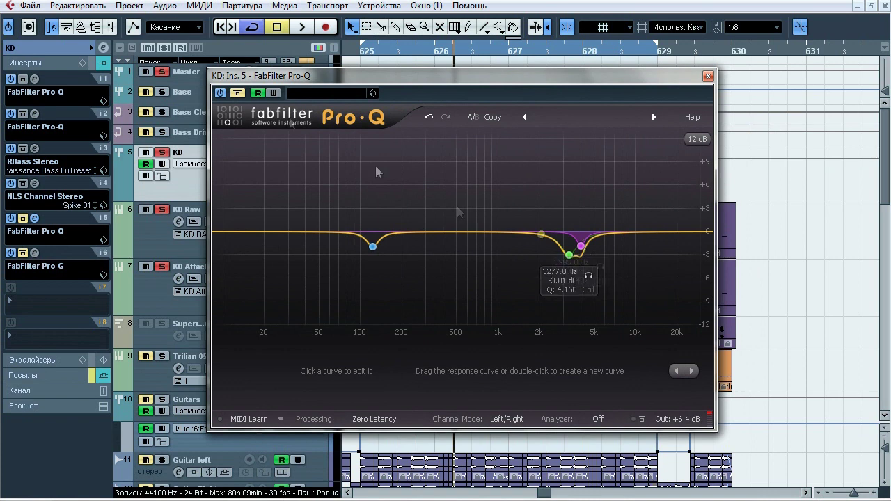
mouse_move(384, 204)
key("space")
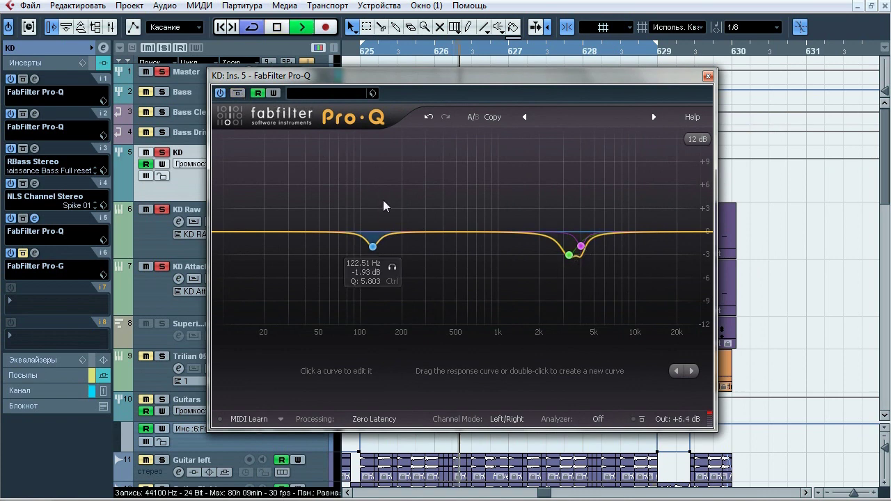
Solo the 122 Hz, 3277 Hz and 3995 Hz cuts in turn to hear each band
left_click(392, 268)
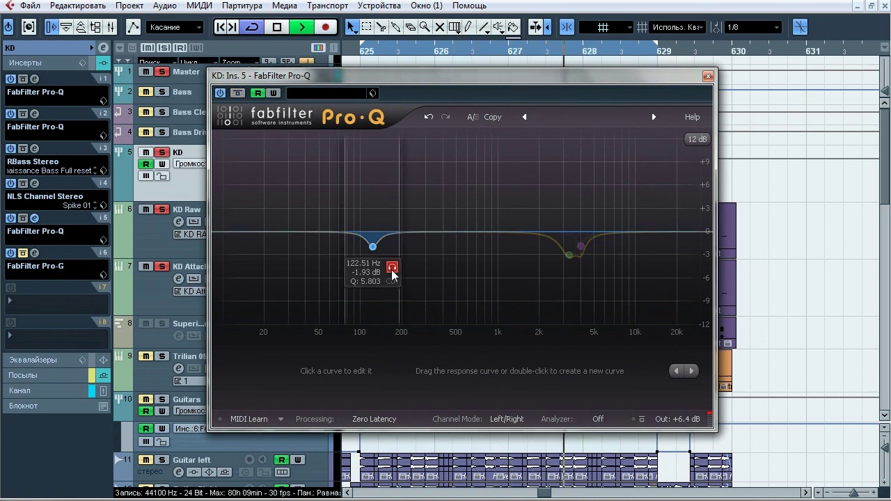
mouse_move(588, 279)
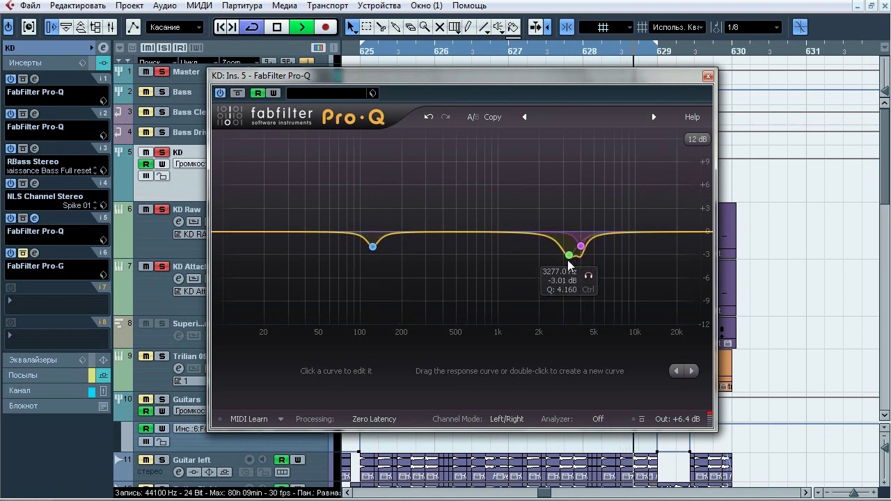
left_click(588, 277)
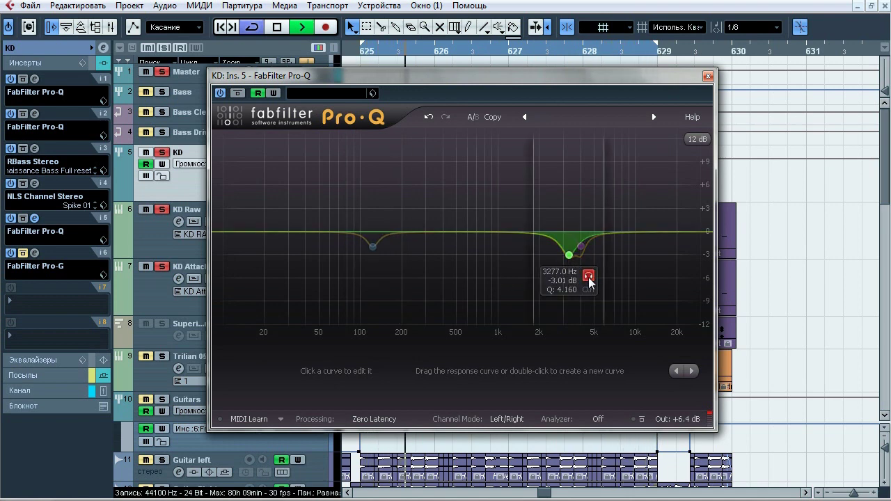
left_click(596, 268)
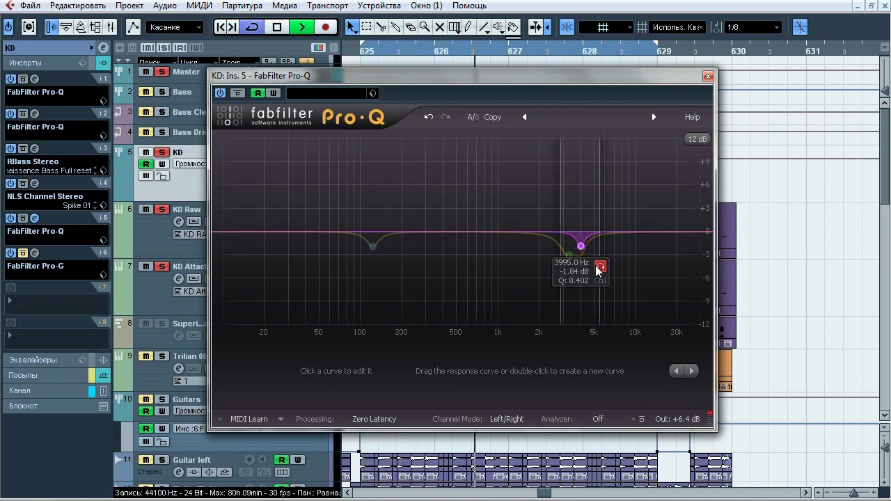
Select all three bands, bypass them to compare, re-enable them, and stop playback
left_click_drag(636, 169, 359, 269)
left_click(579, 373)
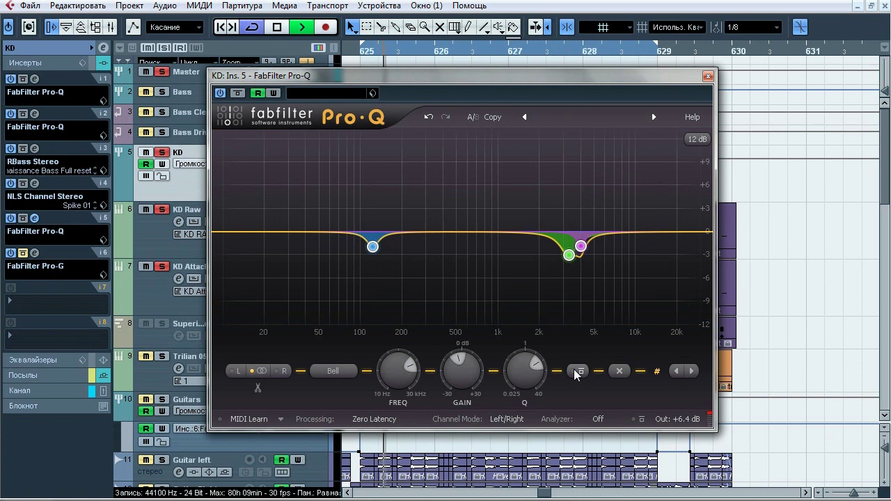
left_click(578, 373)
left_click(578, 372)
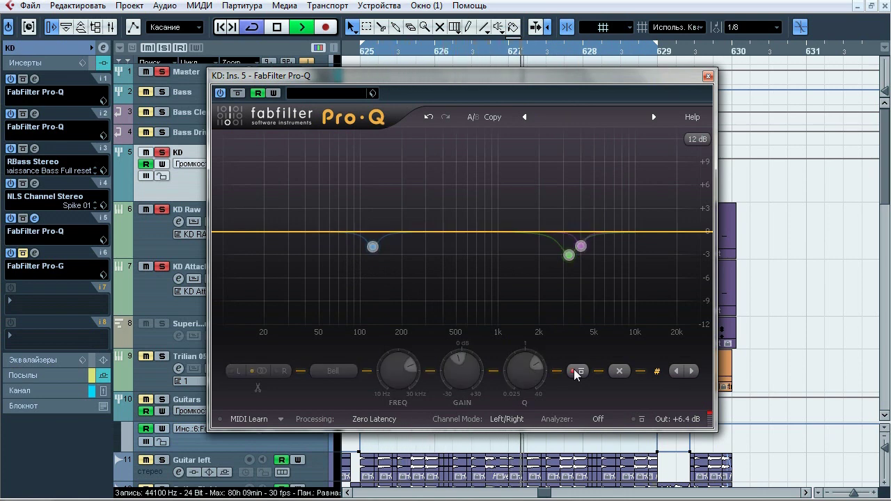
left_click(578, 372)
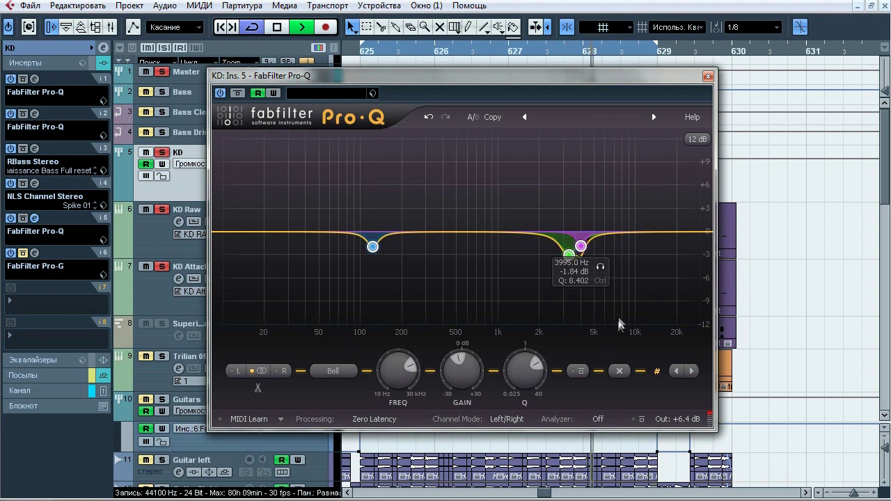
key("space")
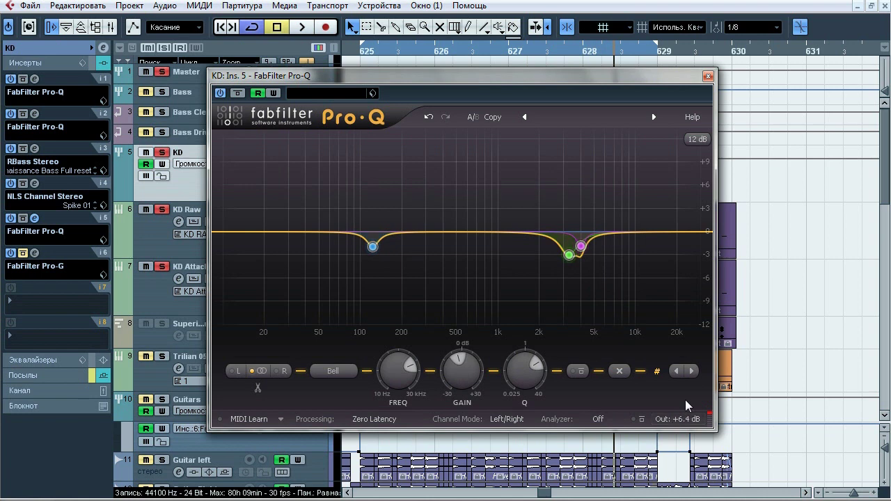
Close Pro-Q, open the insert-6 Pro-G gate, move it down-right, and start playback
left_click(708, 76)
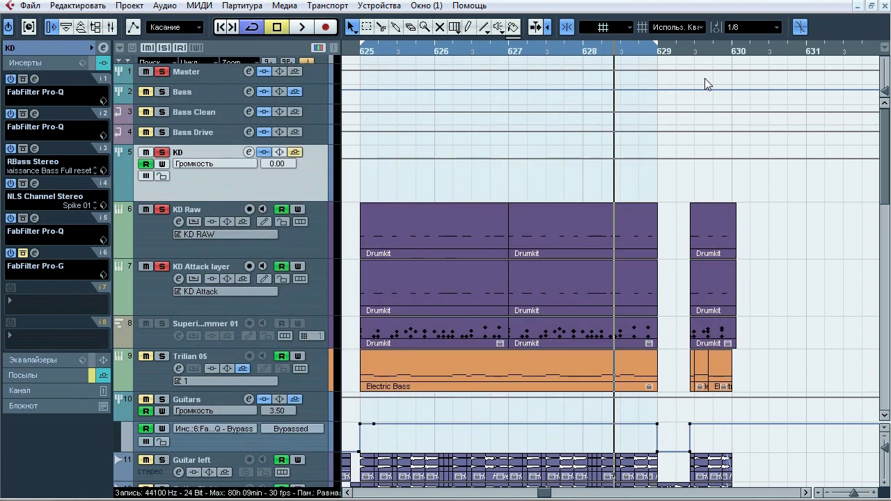
left_click(36, 253)
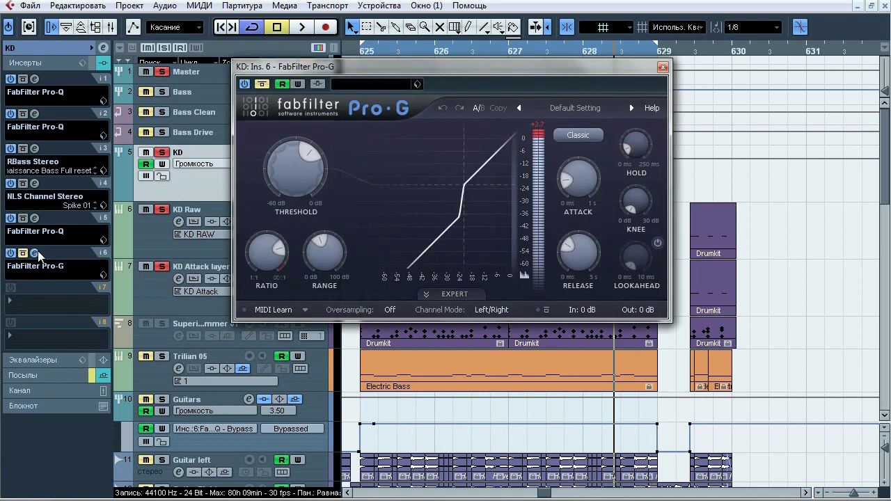
left_click_drag(333, 61, 352, 134)
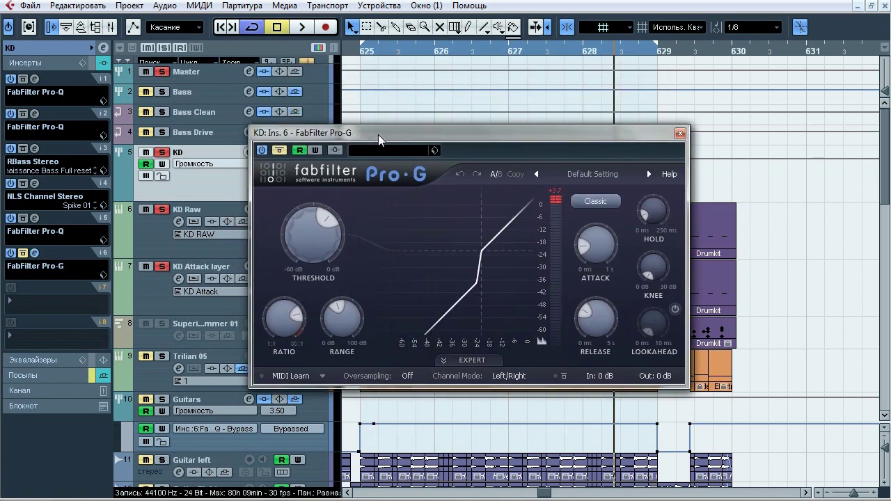
key("space")
Compare the Pro-G gate on and off, leave it active, and stop playback
left_click(280, 151)
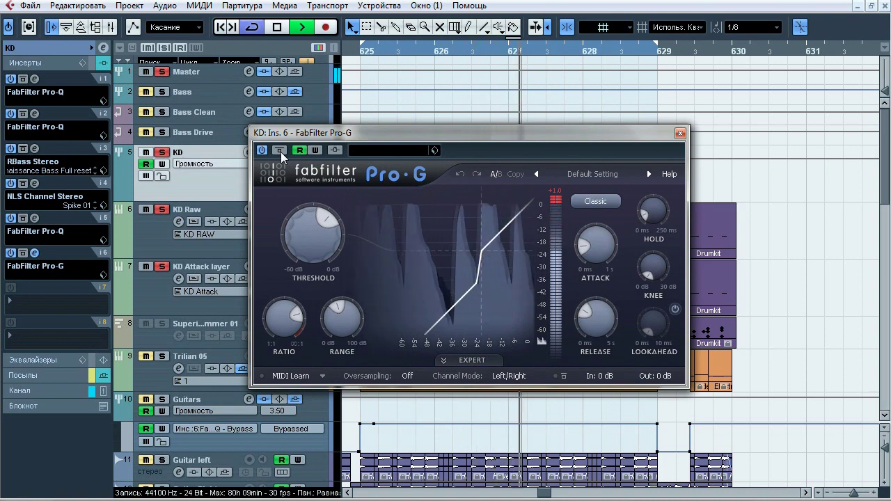
left_click(279, 150)
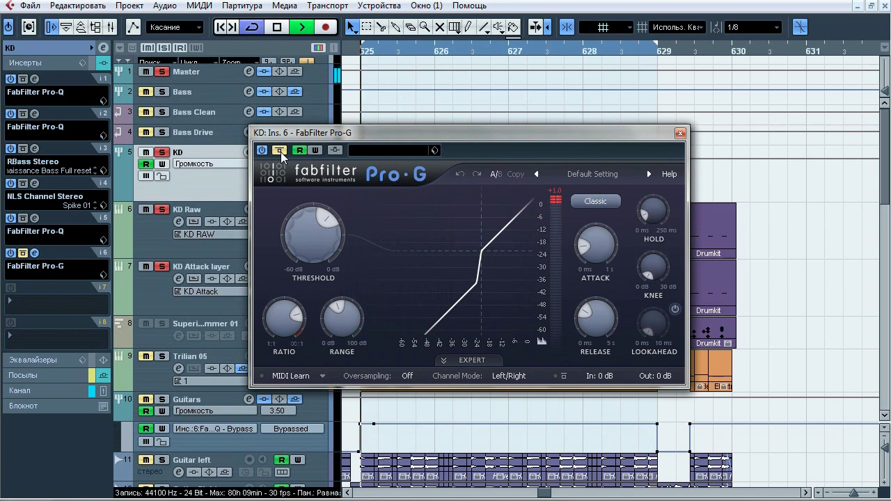
left_click(279, 150)
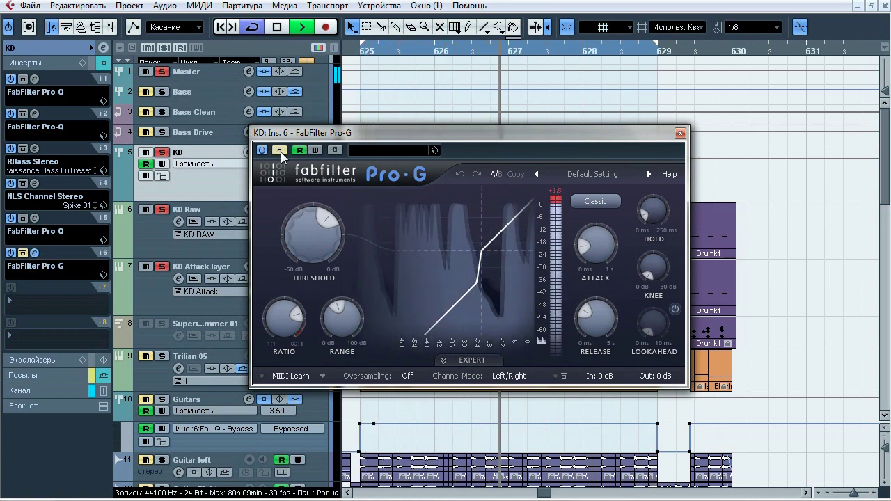
left_click(280, 151)
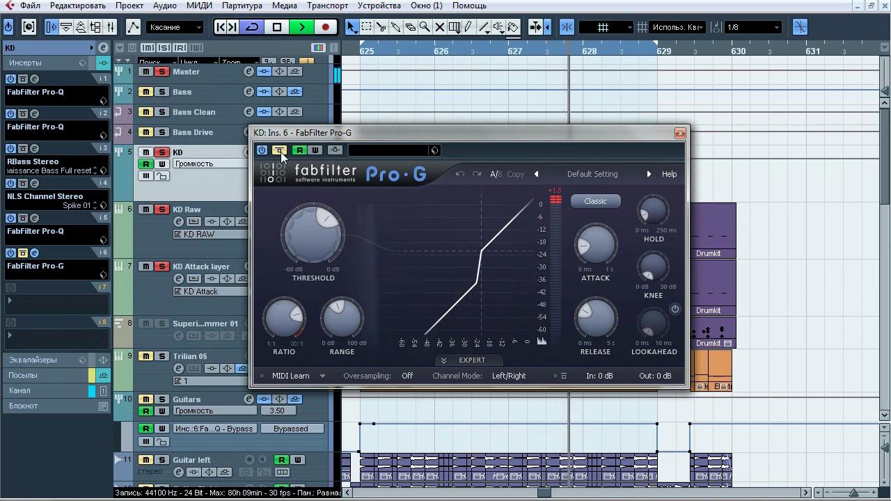
left_click(280, 150)
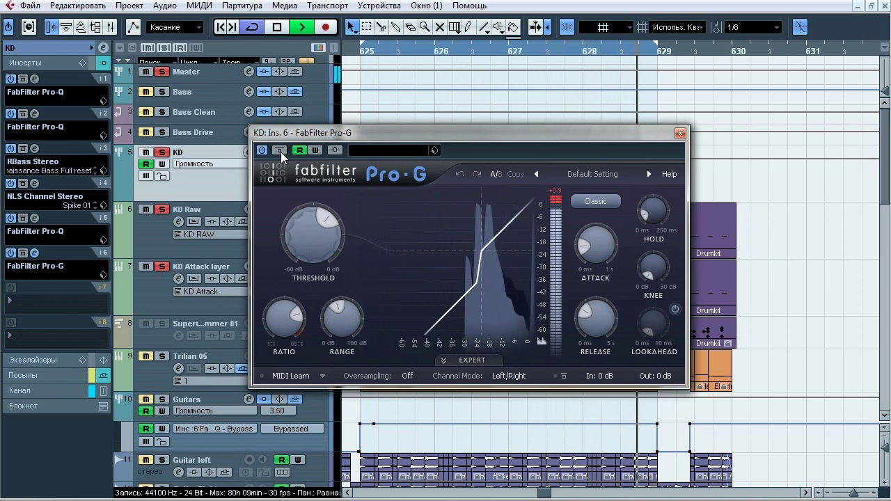
key("space")
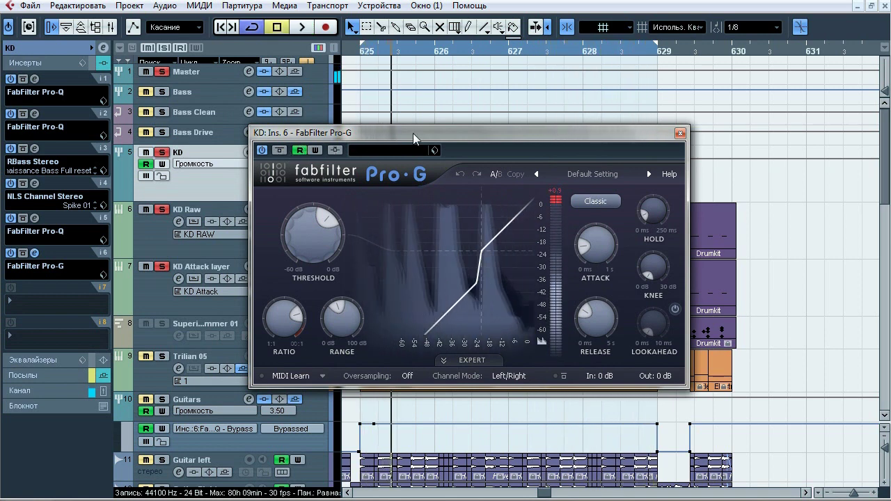
Close Pro-G and, while playing, clear the KD bus and kick layer solos
left_click(681, 133)
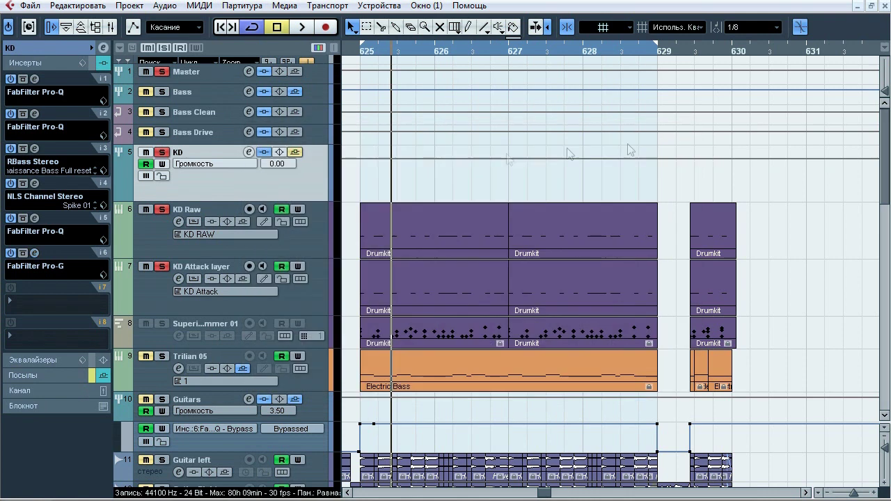
key("space")
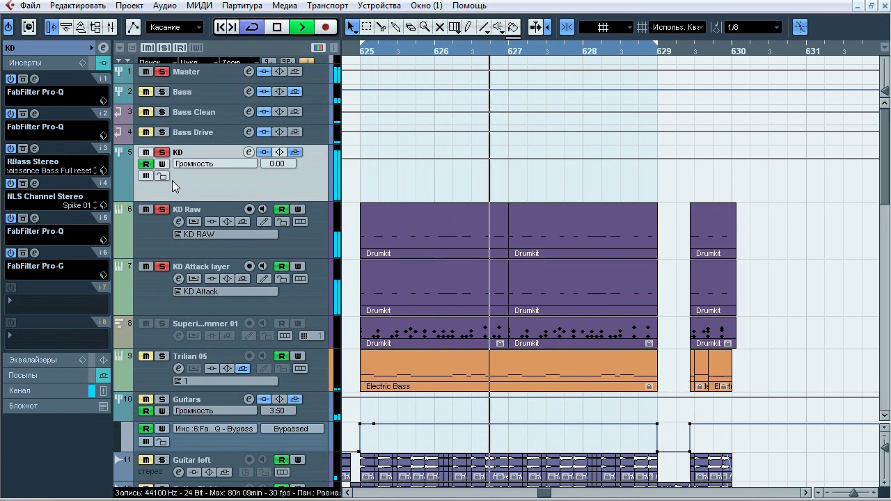
left_click(263, 154)
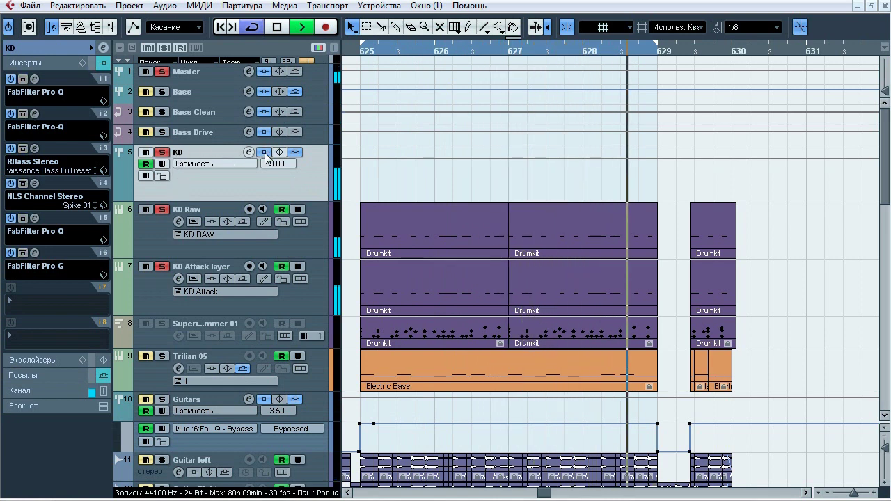
left_click(162, 153)
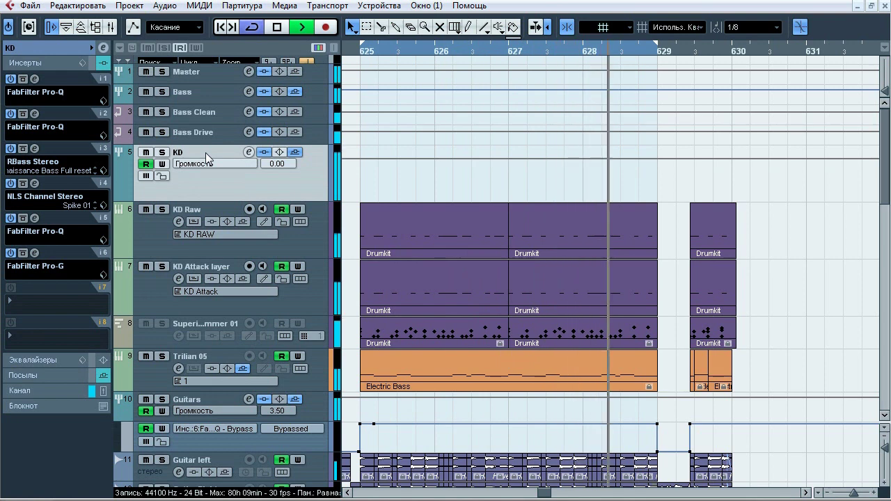
key("space")
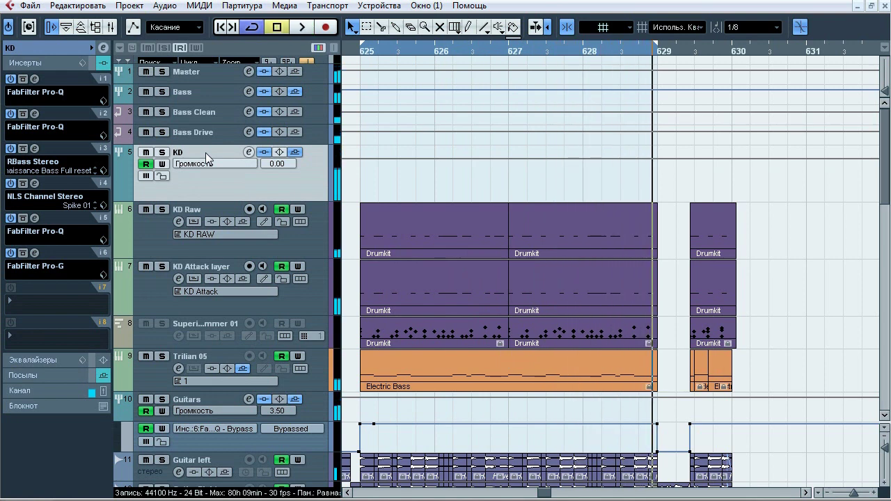